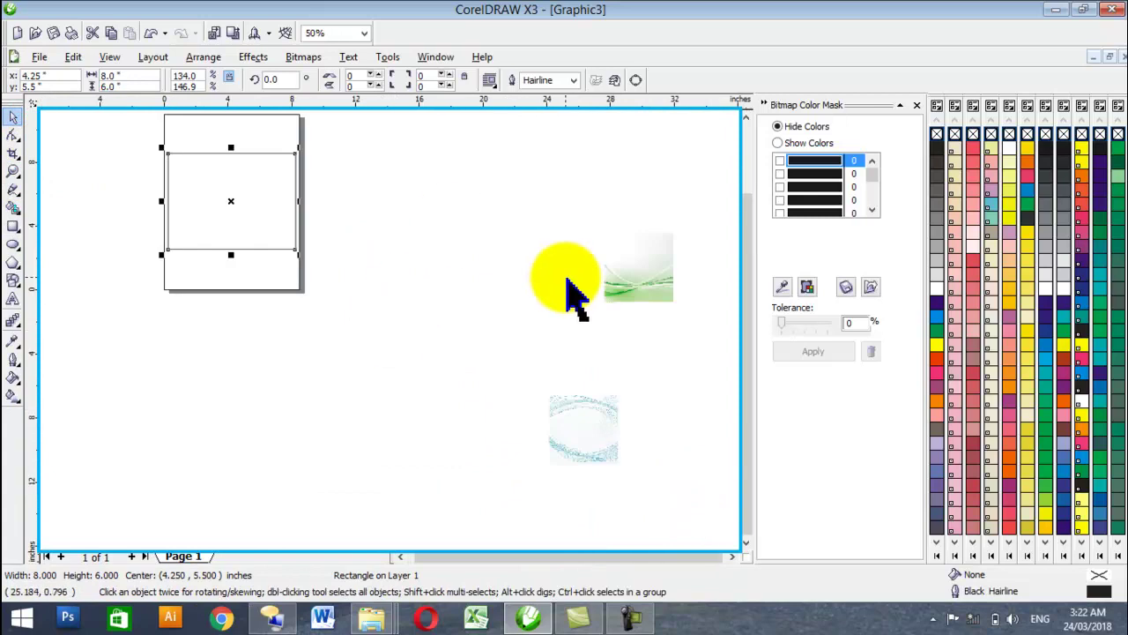
# Fit the green wave bitmap to the 8 × 6 inch rectangle and place the blue swirl bitmap over its upper-left part
pyautogui.moveTo(256, 245)
pyautogui.mouseDown()
pyautogui.moveTo(317, 272)
pyautogui.moveTo(252, 255)
pyautogui.mouseUp()
pyautogui.hotkey('ctrl', 'z')
pyautogui.hotkey('ctrl', 'z')
pyautogui.moveTo(672, 483); pyautogui.dragTo(292, 240)
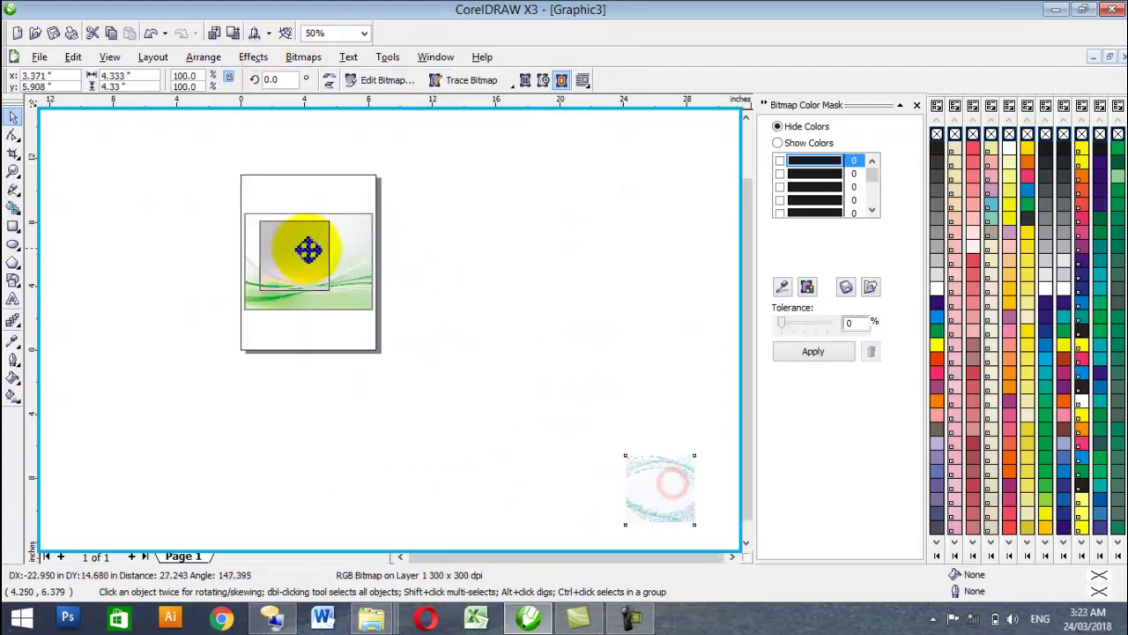
pyautogui.moveTo(317, 285); pyautogui.dragTo(336, 306)
pyautogui.click(355, 287)
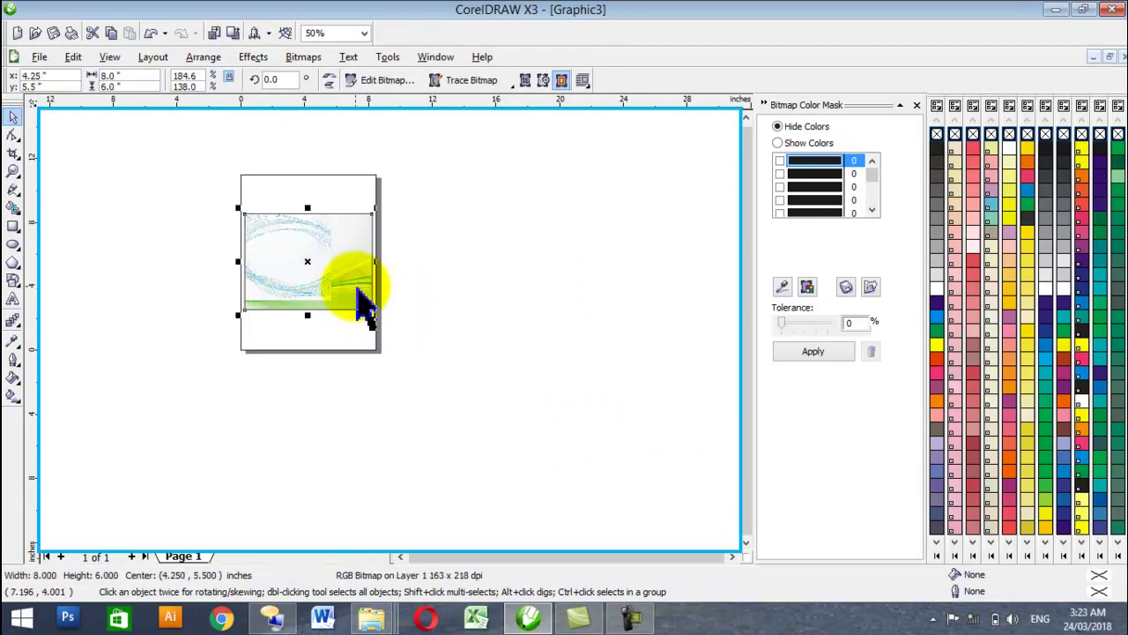
pyautogui.scroll(1, 297, 255)
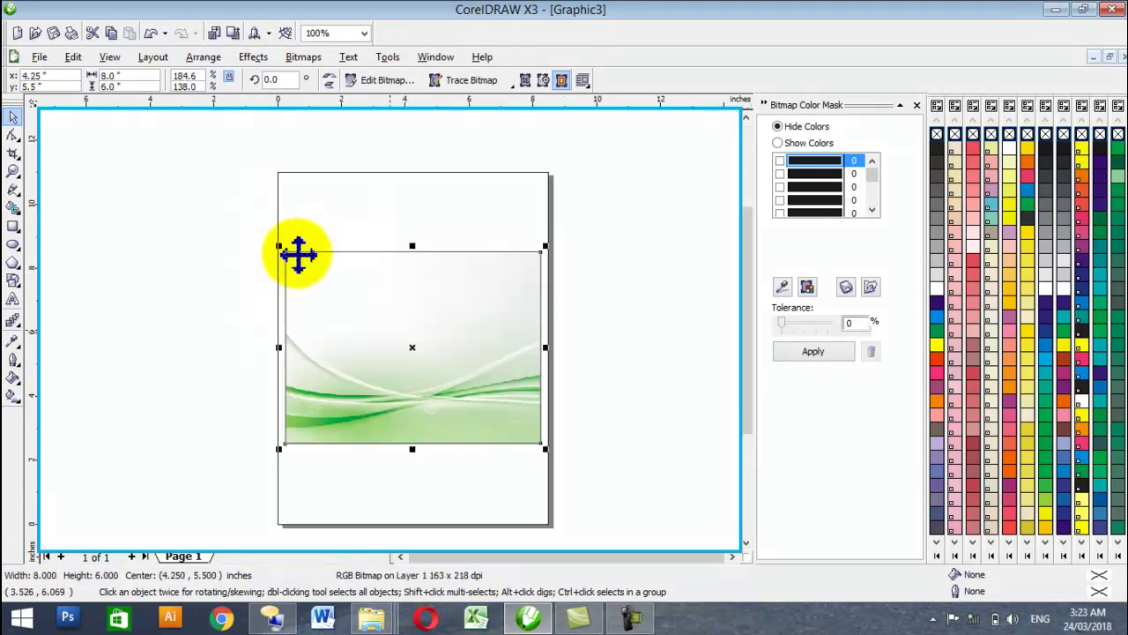
pyautogui.scroll(-2, 385, 327)
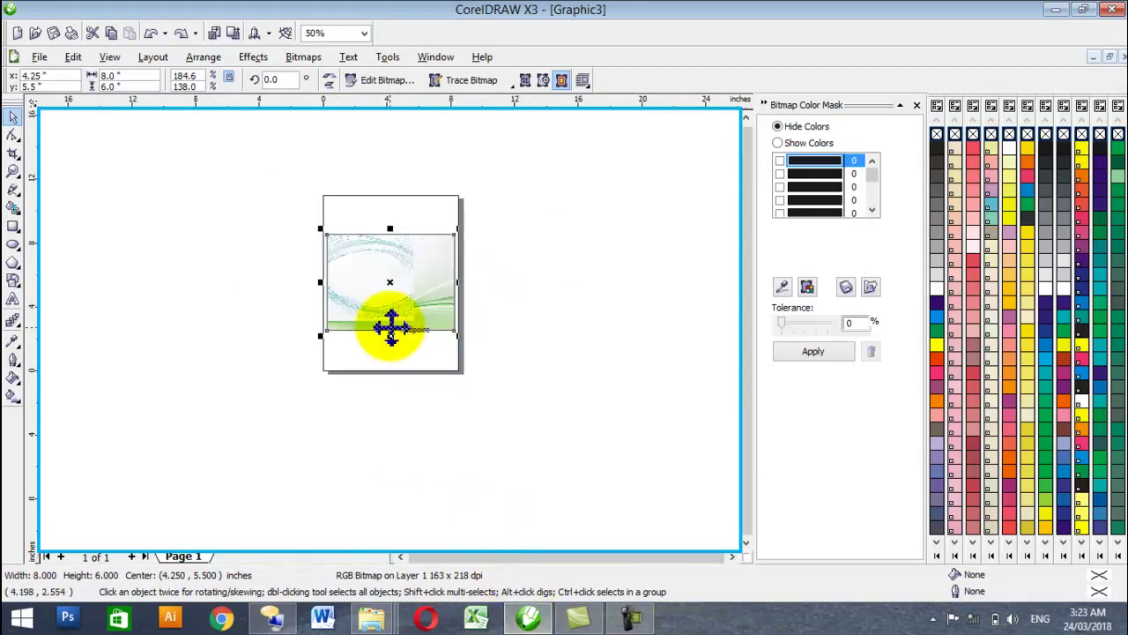
# Apply a diagonal linear fountain transparency to the blue swirl bitmap over the green background
pyautogui.click(13, 323)
pyautogui.click(158, 331)
pyautogui.moveTo(518, 183); pyautogui.dragTo(203, 388)
pyautogui.click(361, 286)
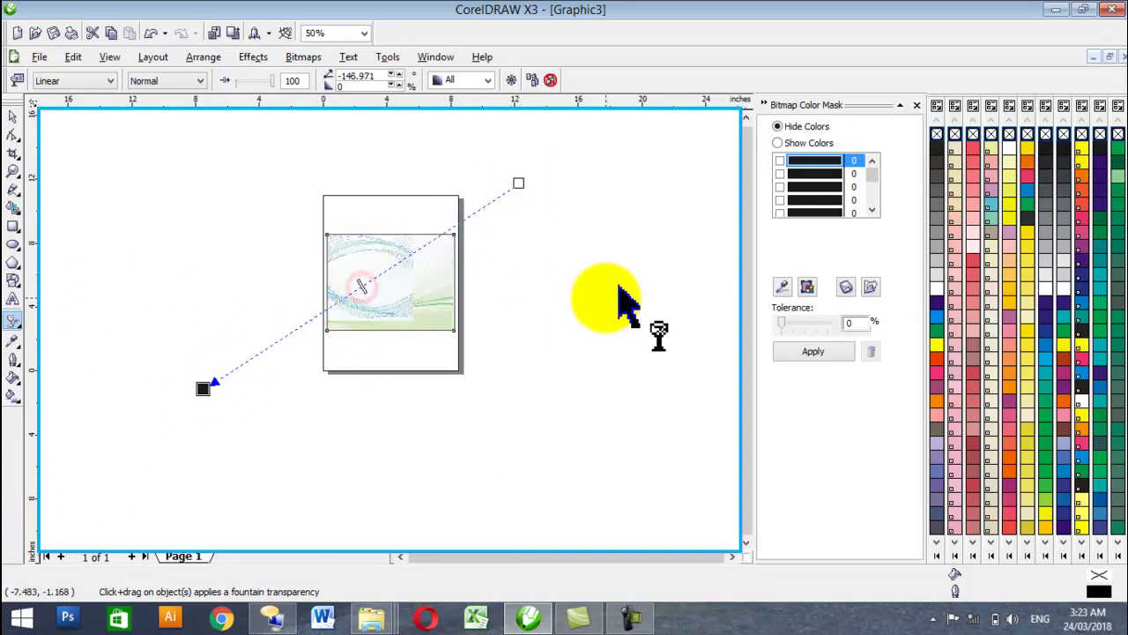
pyautogui.hotkey('ctrl', 'z')
pyautogui.hotkey('ctrl', 'z')
pyautogui.click(374, 289)
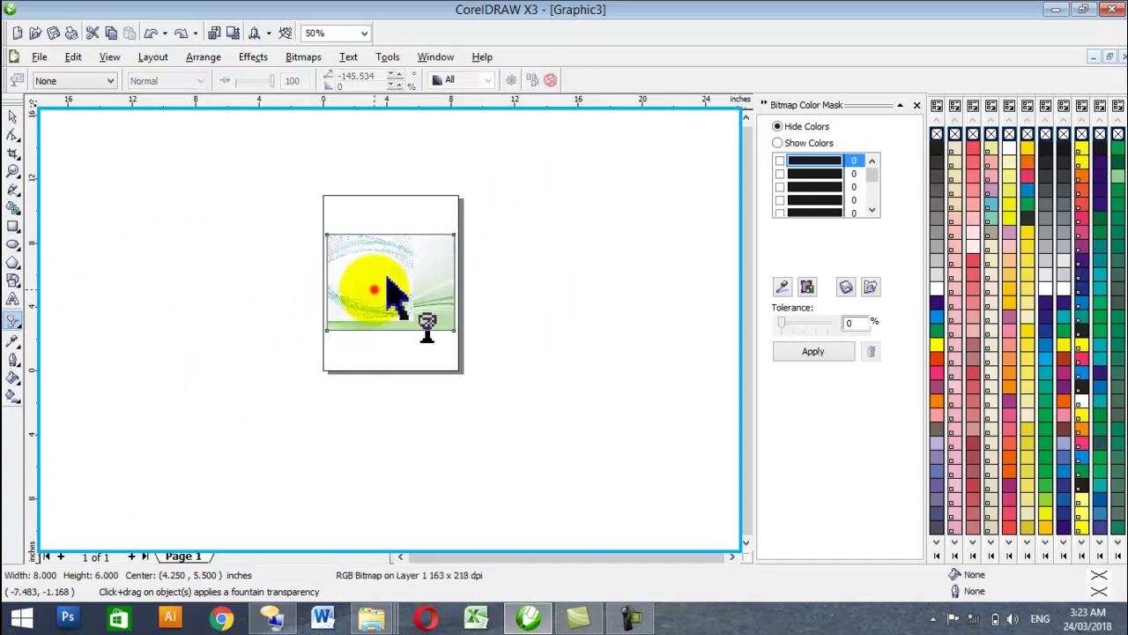
pyautogui.moveTo(375, 275); pyautogui.dragTo(141, 479)
pyautogui.moveTo(367, 280); pyautogui.dragTo(720, 97)
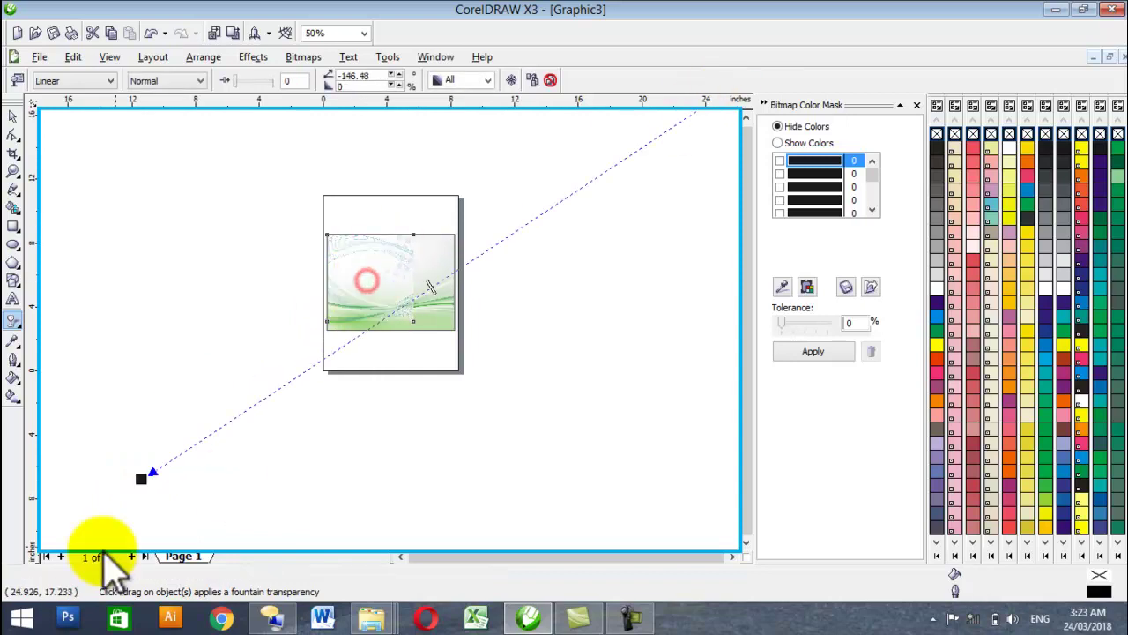
pyautogui.moveTo(141, 478); pyautogui.dragTo(231, 382)
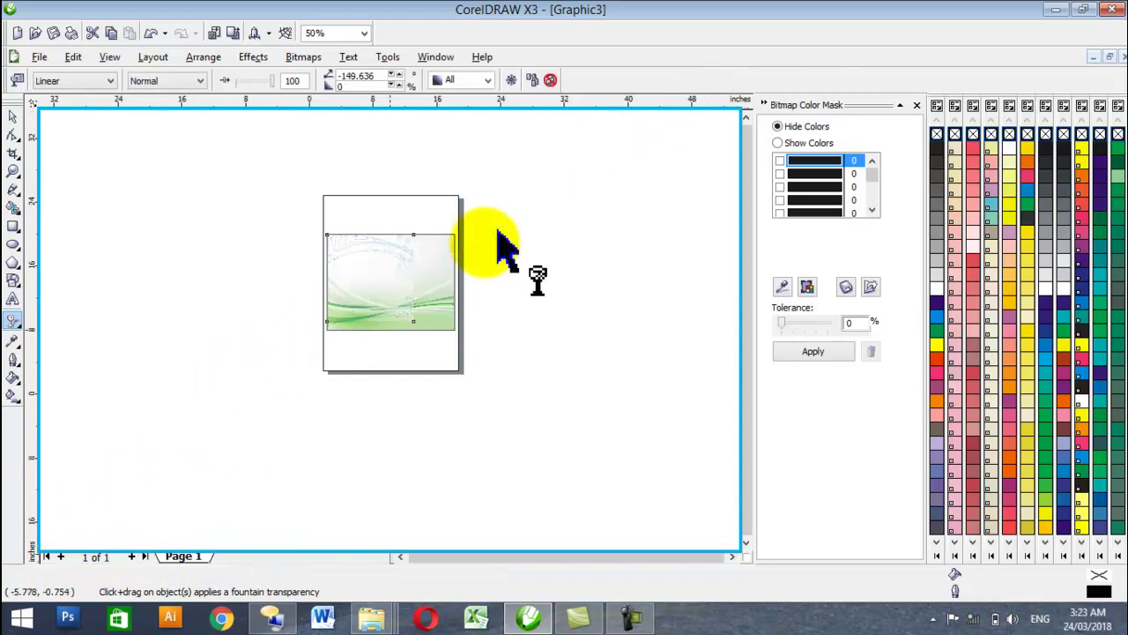
# Reposition both ends of the swirl's linear transparency so it fades nearly vertically from above the background to just below it
pyautogui.scroll(-2, 485, 244)
pyautogui.click(448, 296)
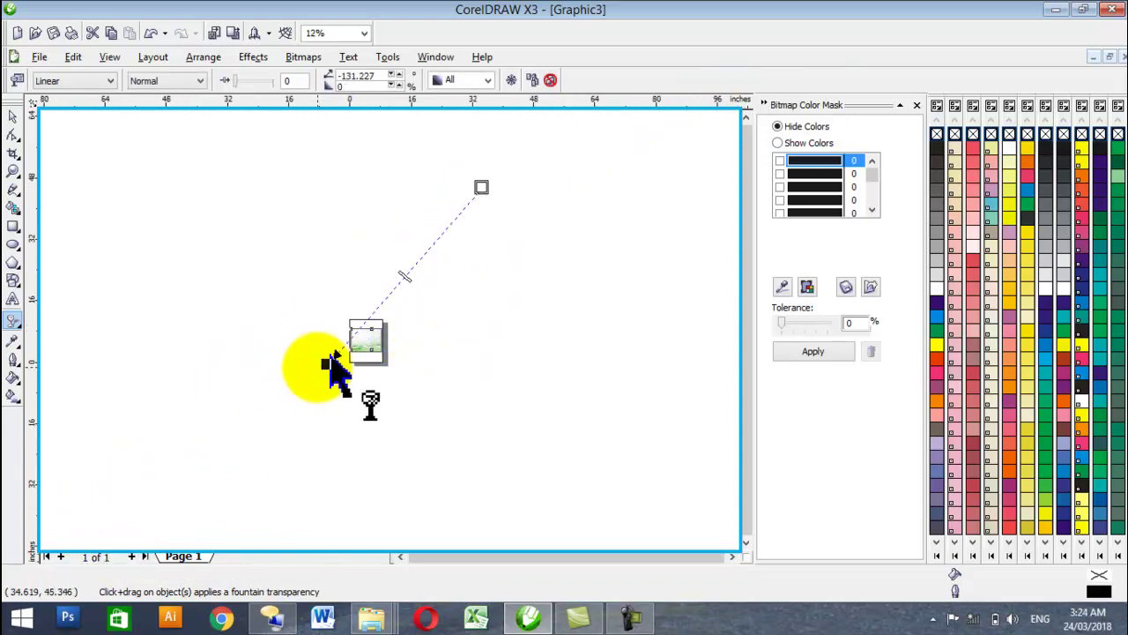
pyautogui.moveTo(332, 354); pyautogui.dragTo(379, 377)
pyautogui.scroll(1, 390, 330)
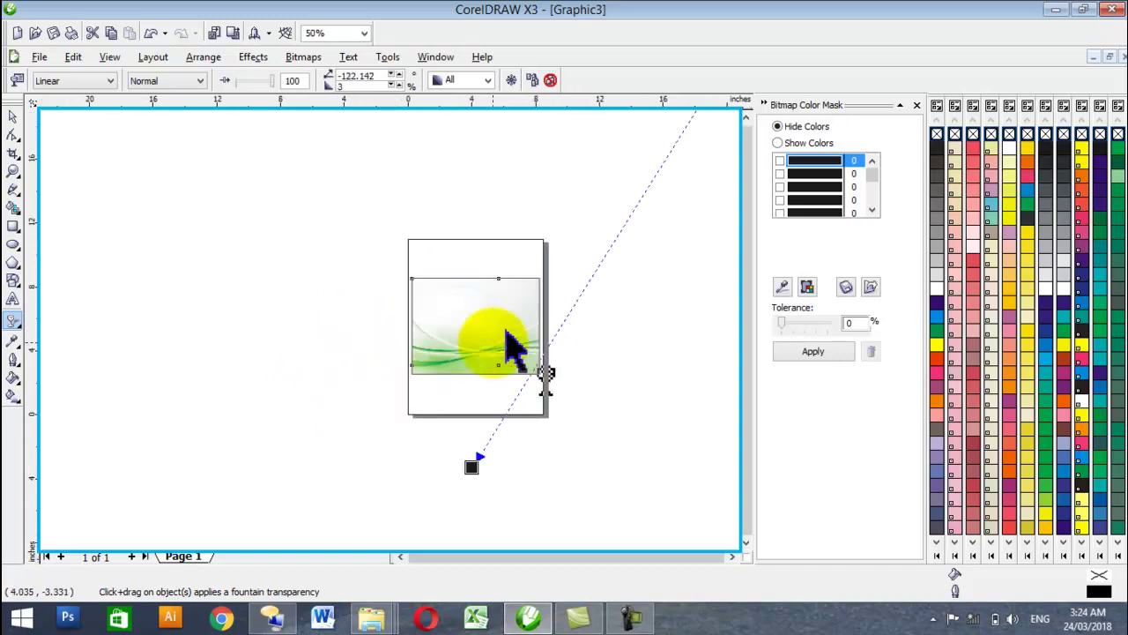
pyautogui.scroll(-1, 470, 410)
pyautogui.scroll(-1, 461, 201)
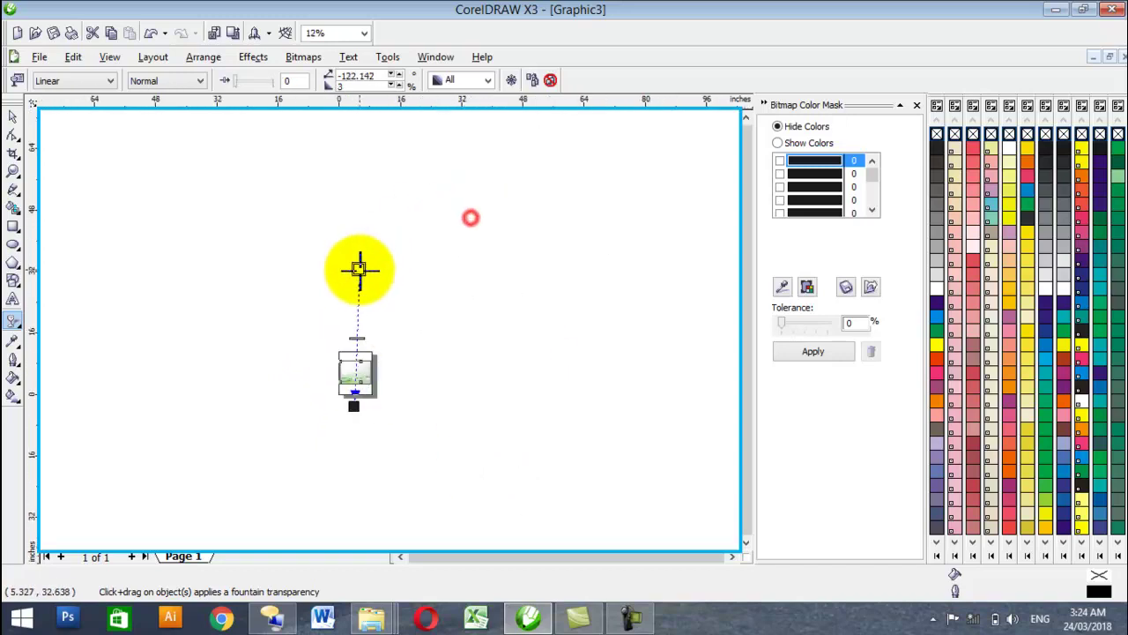
pyautogui.scroll(2, 355, 406)
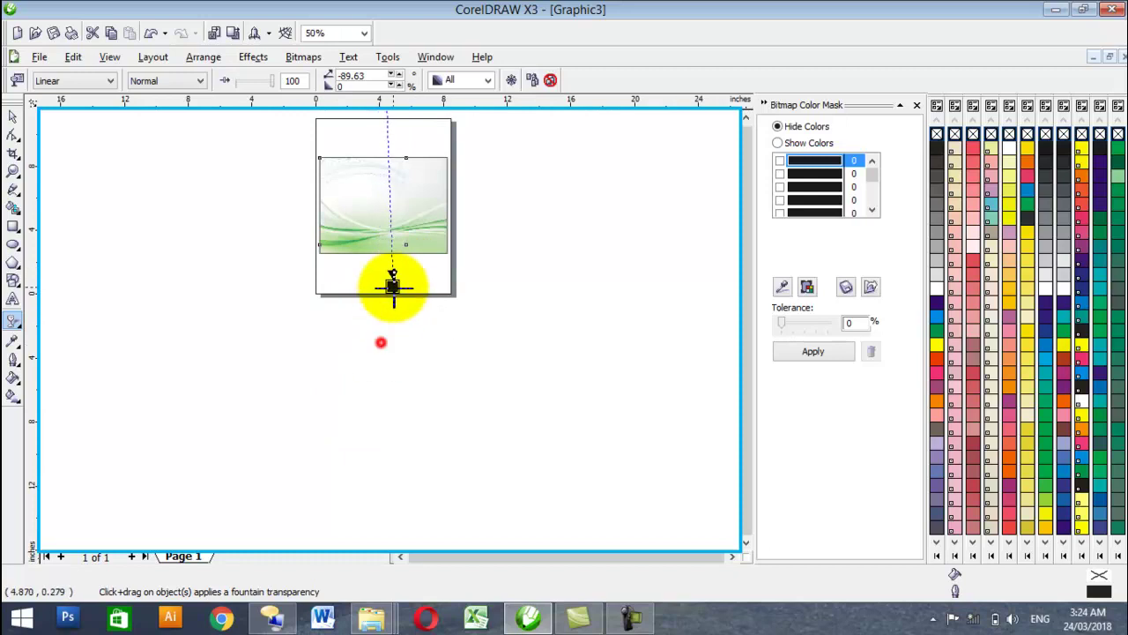
pyautogui.scroll(-1, 387, 221)
pyautogui.moveTo(379, 125); pyautogui.dragTo(408, 254)
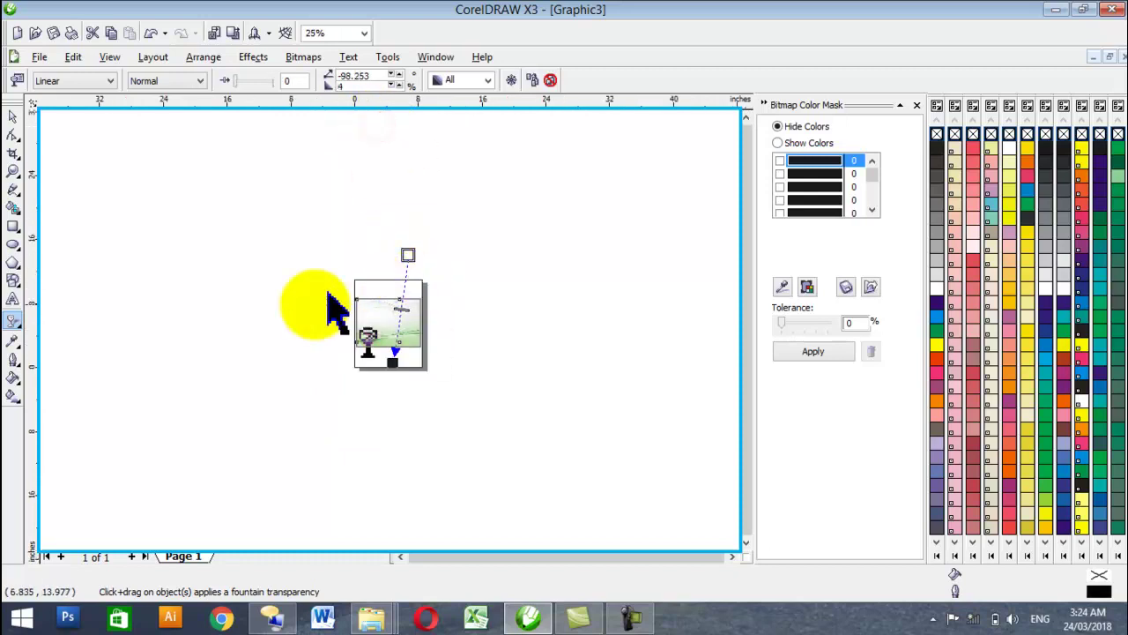
# Stretch the blue swirl bitmap sideways to the background's right edge and downward to its lower edge
pyautogui.click(15, 116)
pyautogui.scroll(2, 388, 335)
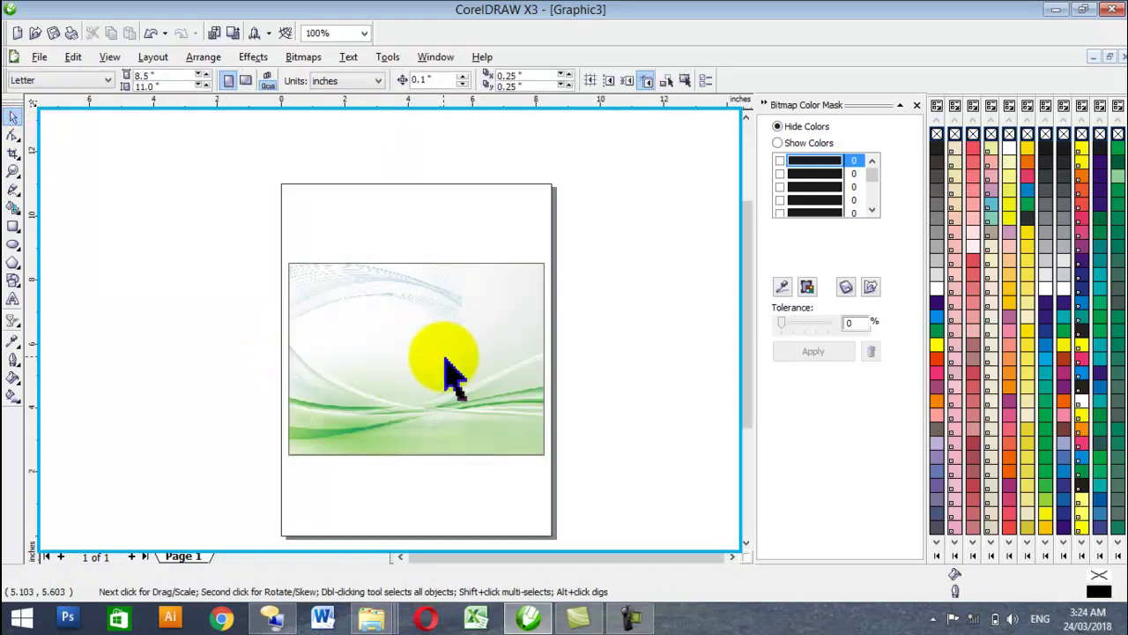
pyautogui.moveTo(465, 355); pyautogui.dragTo(549, 358)
pyautogui.moveTo(415, 441); pyautogui.dragTo(415, 459)
pyautogui.click(444, 487)
pyautogui.scroll(-1, 440, 352)
# Draw a straight Bezier line, about 2.09 inches wide and 2.97 inches high, sloping down across the background's upper right edge
pyautogui.click(13, 191)
pyautogui.click(58, 195)
pyautogui.scroll(2, 398, 305)
pyautogui.scroll(-1, 398, 185)
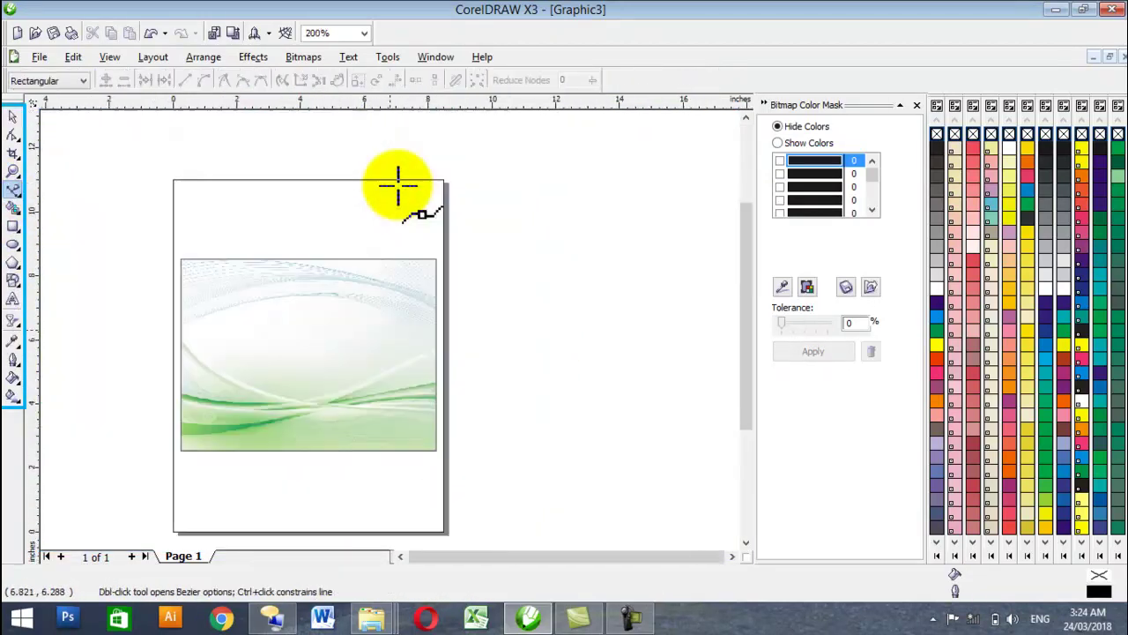
pyautogui.click(13, 190)
pyautogui.click(386, 244)
pyautogui.click(452, 339)
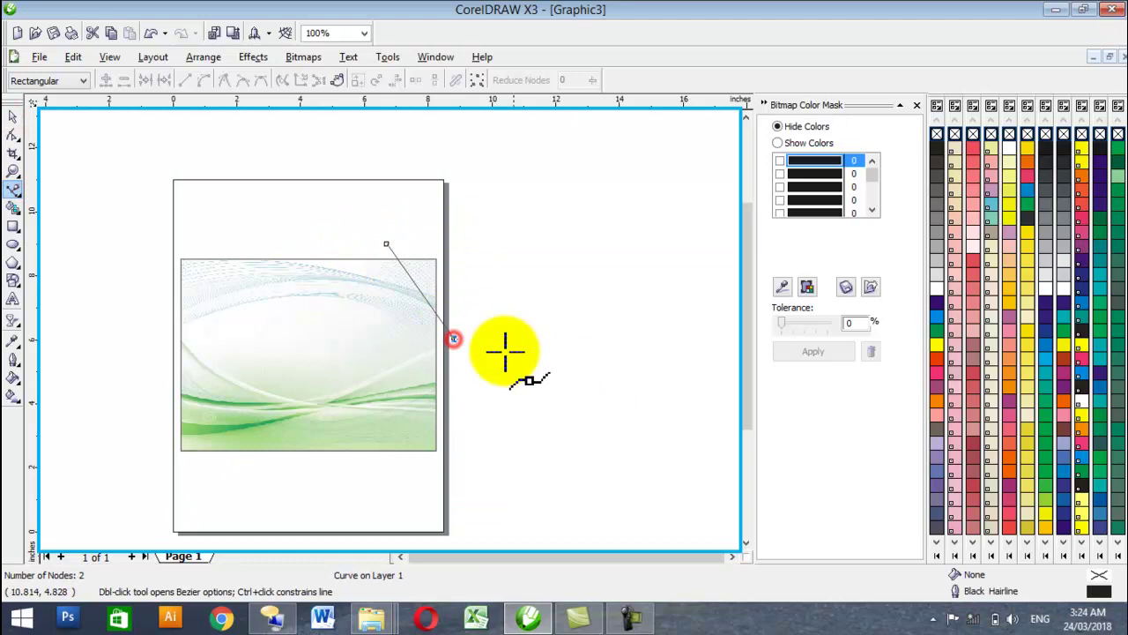
pyautogui.click(462, 290)
pyautogui.click(12, 115)
# Draw a second straight Bezier line, about 2.4 inches wide and 5.2 inches high, from the right edge down past the lower edge
pyautogui.click(14, 191)
pyautogui.click(455, 293)
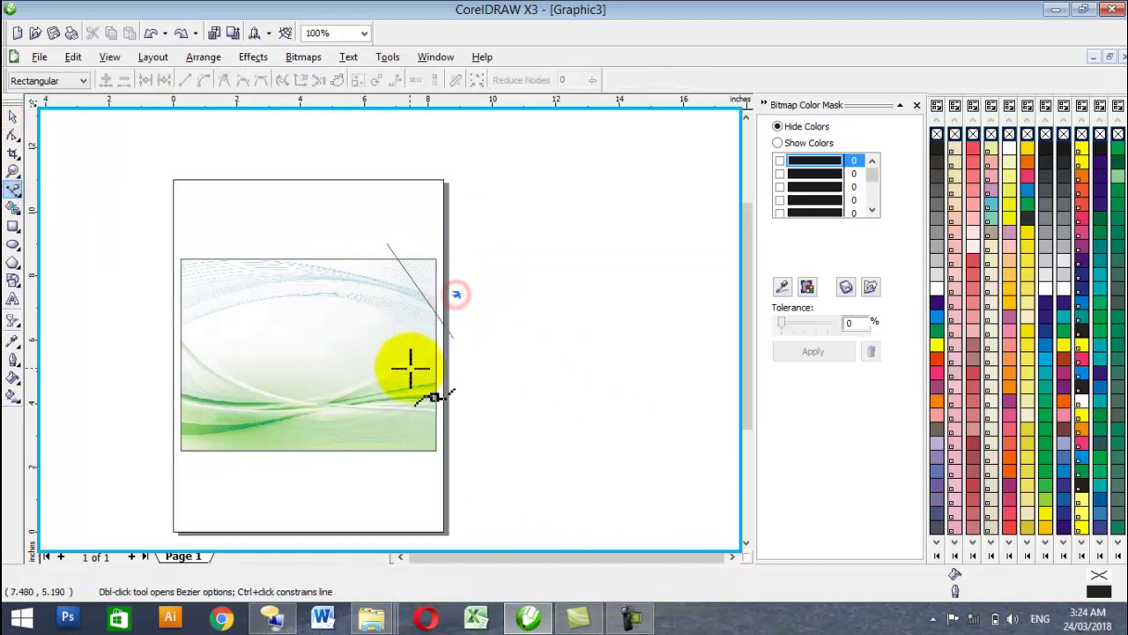
pyautogui.click(12, 115)
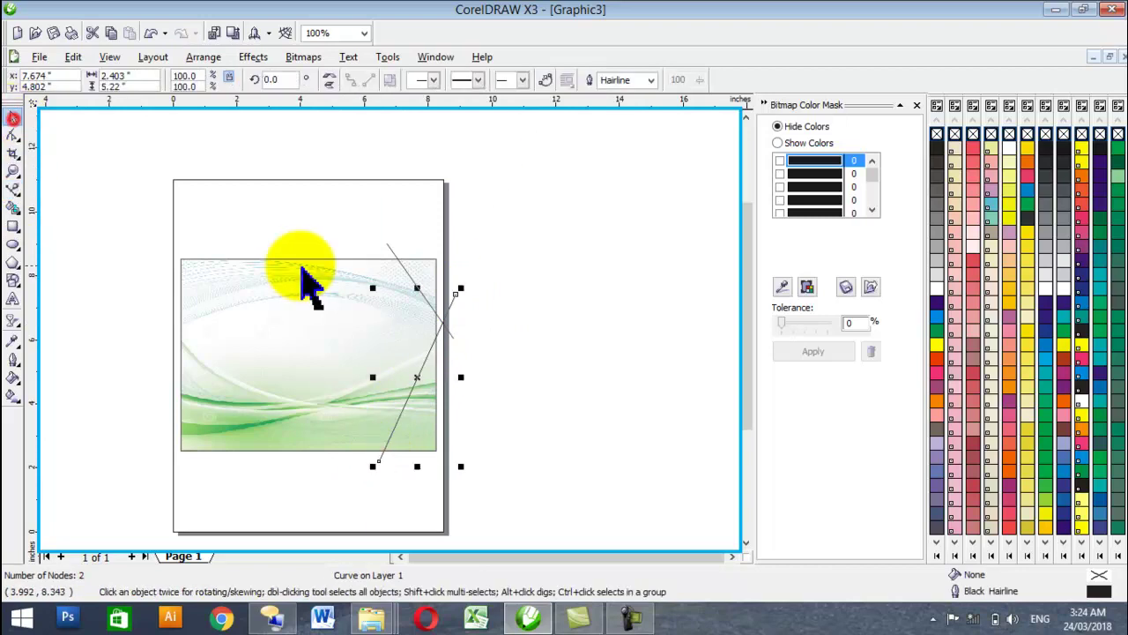
# Move both diagonal lines so they cross exactly on the background's right edge
pyautogui.scroll(1, 374, 372)
pyautogui.moveTo(364, 363); pyautogui.dragTo(364, 363)
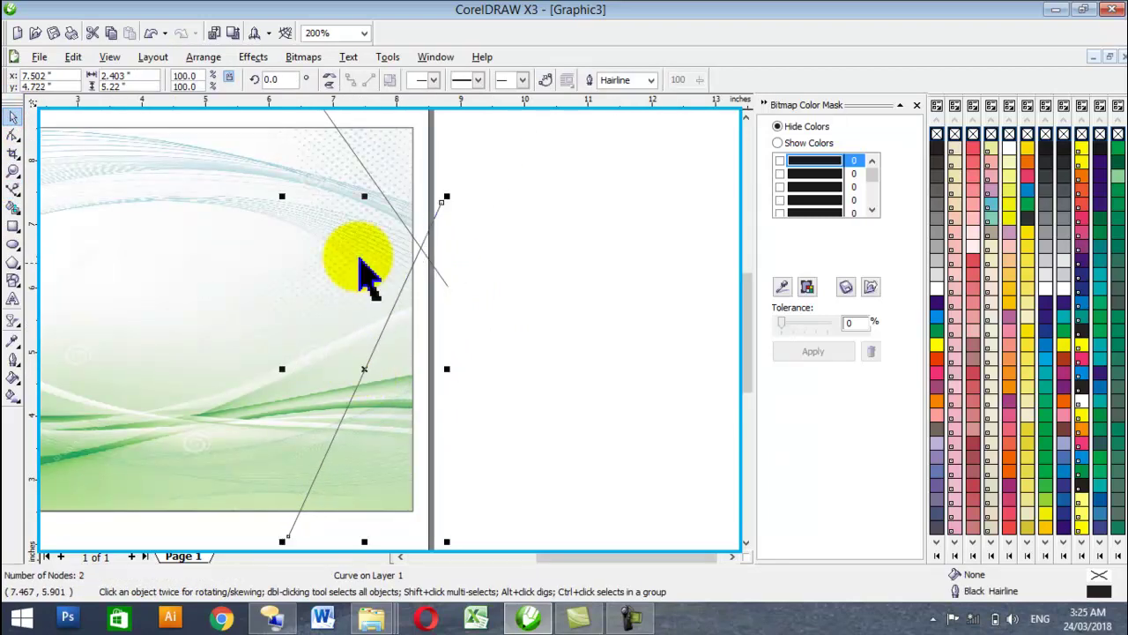
pyautogui.click(443, 277)
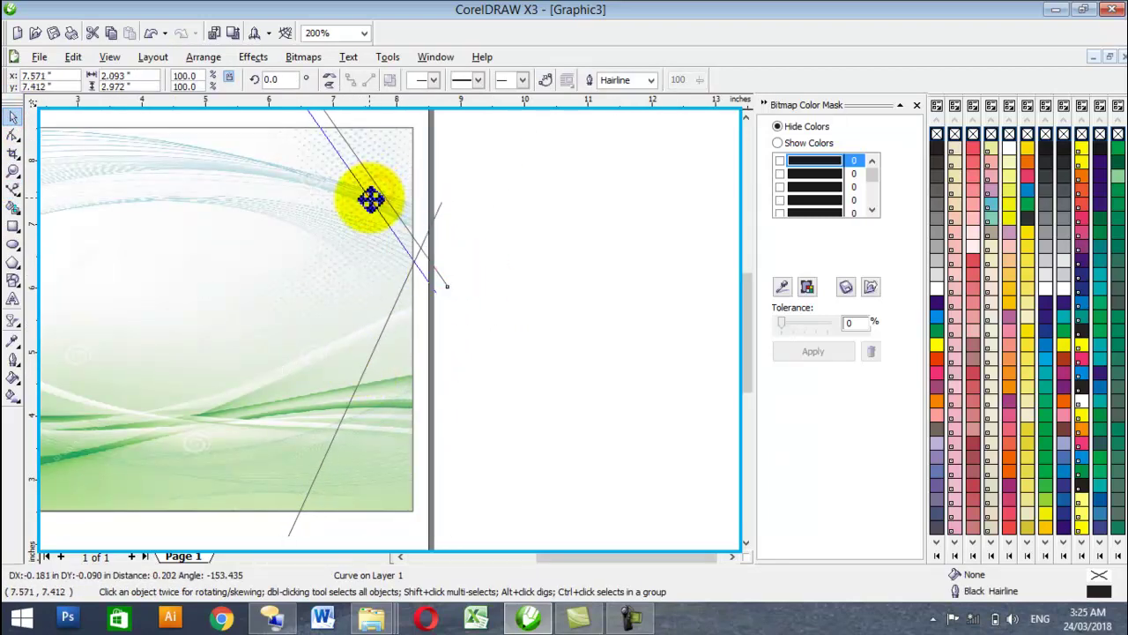
pyautogui.moveTo(370, 200); pyautogui.dragTo(368, 201)
pyautogui.click(526, 383)
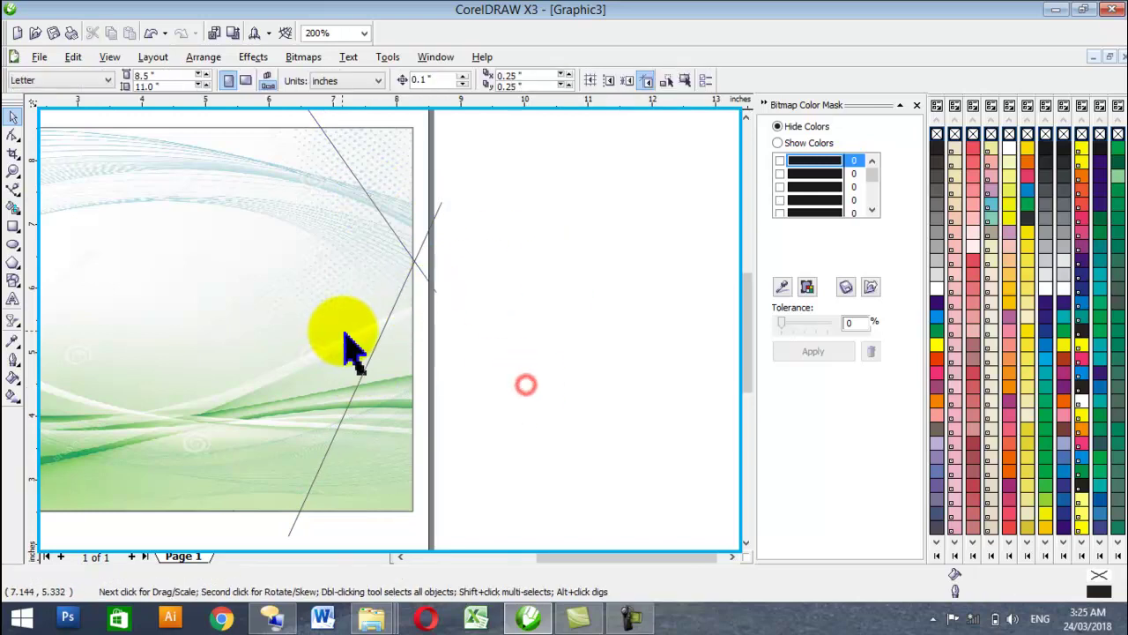
# Duplicate the upper diagonal line, rotate the copy to about 345.4 degrees and pass it through the crossing point on the right edge
pyautogui.click(389, 225)
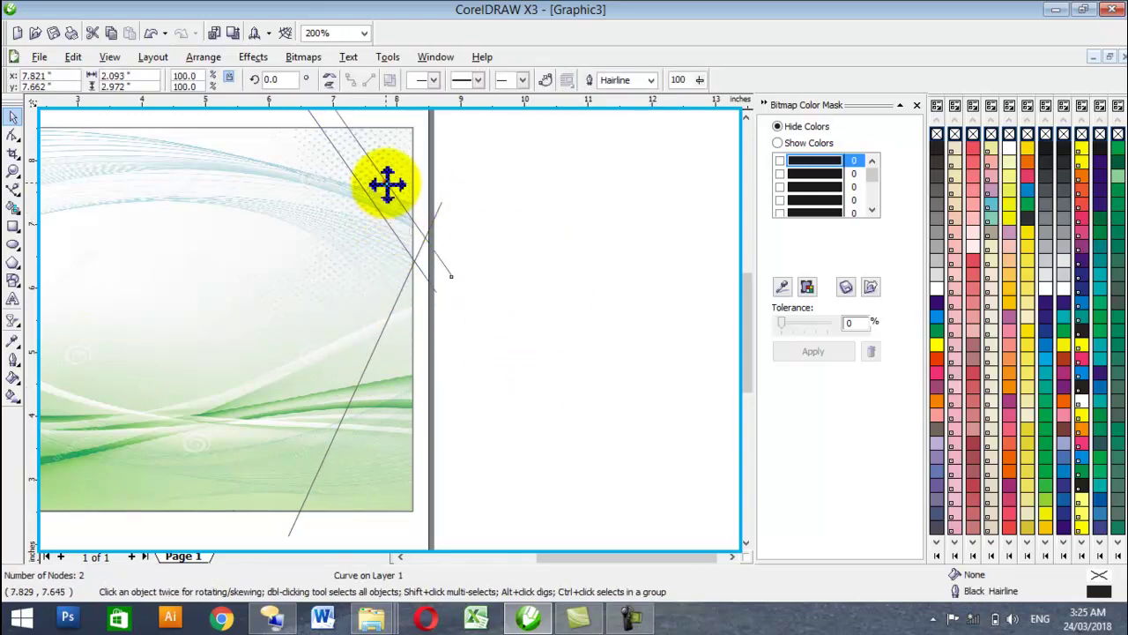
pyautogui.moveTo(385, 182); pyautogui.dragTo(383, 179)
pyautogui.click(384, 180)
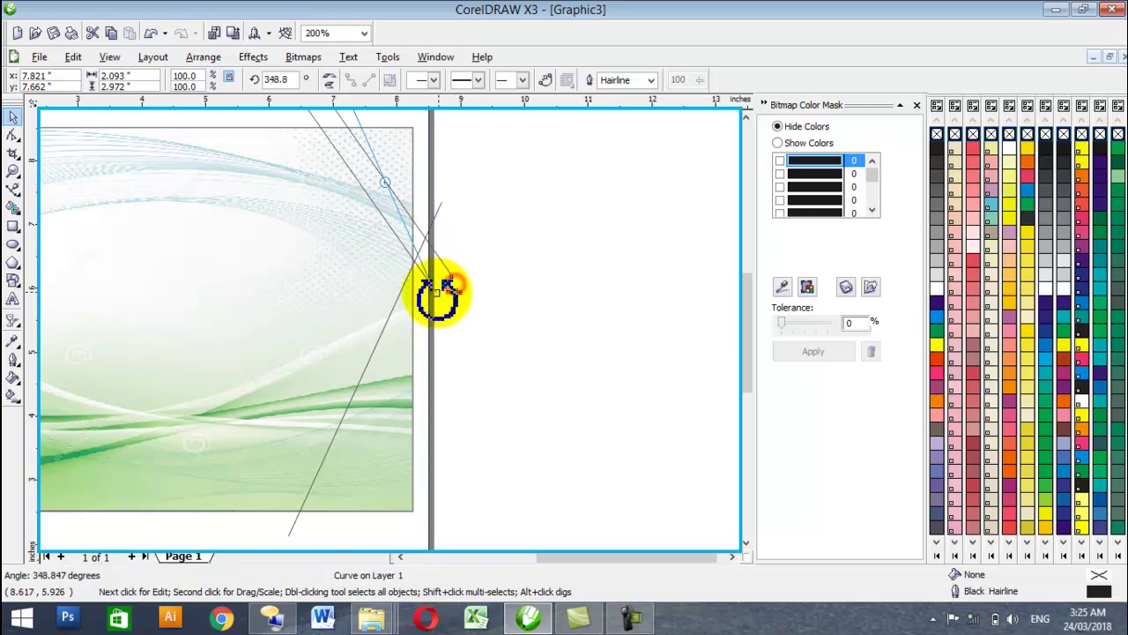
pyautogui.moveTo(434, 301); pyautogui.dragTo(436, 300)
pyautogui.click(562, 277)
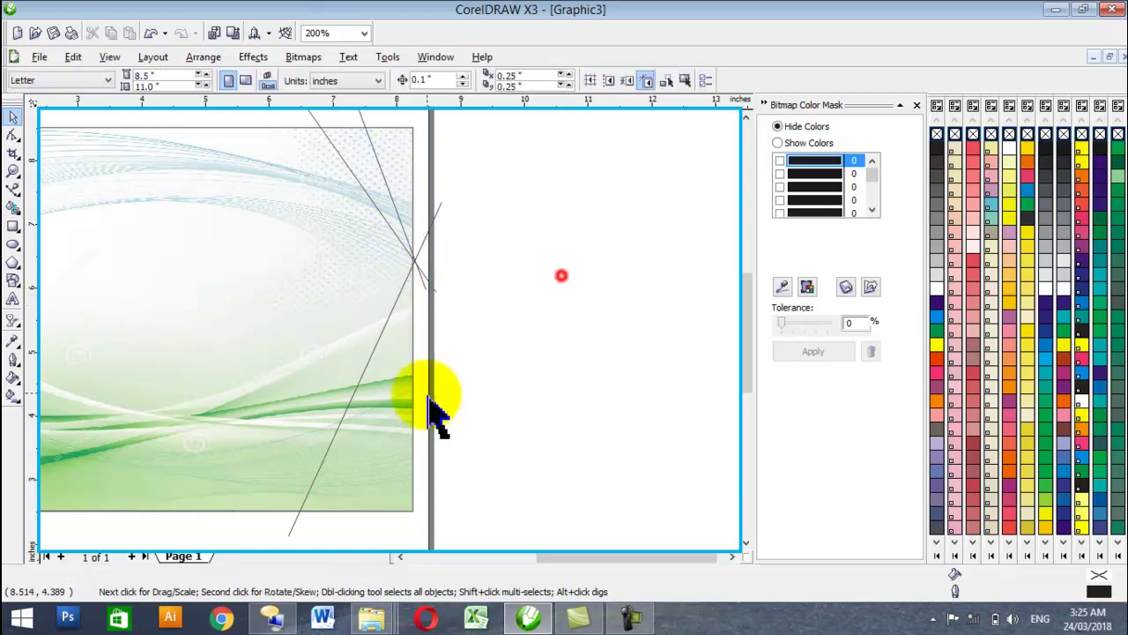
# Duplicate the lower diagonal line, rotate the copy to a shallow slope and place it across the background's lower-right corner
pyautogui.click(407, 282)
pyautogui.hotkey('ctrl', 'd')
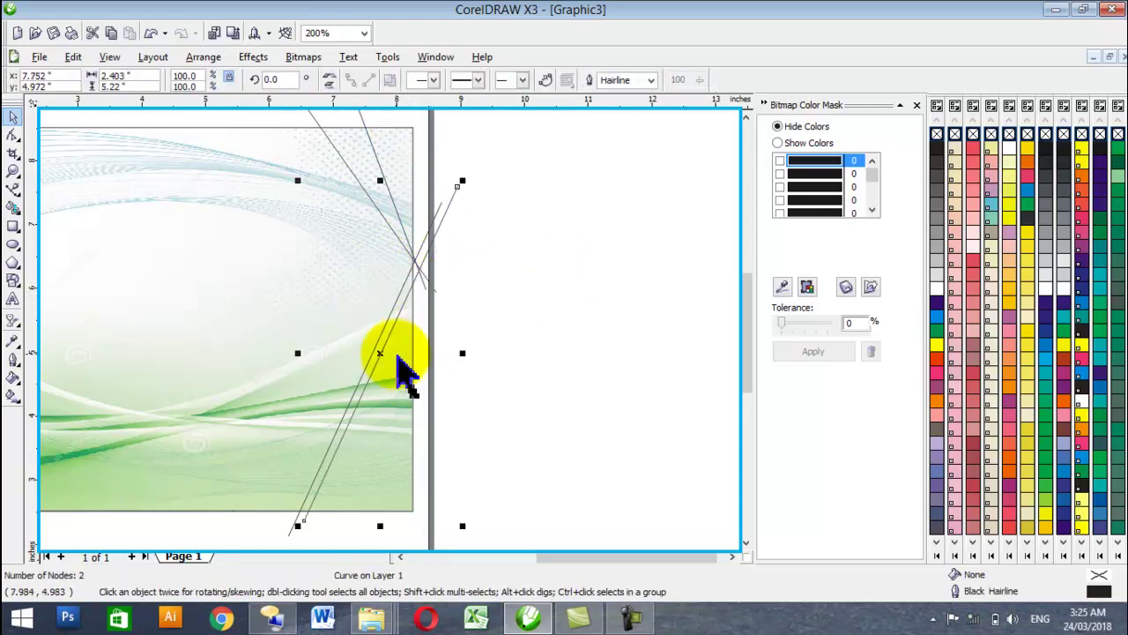
pyautogui.click(381, 354)
pyautogui.moveTo(449, 527); pyautogui.dragTo(482, 532)
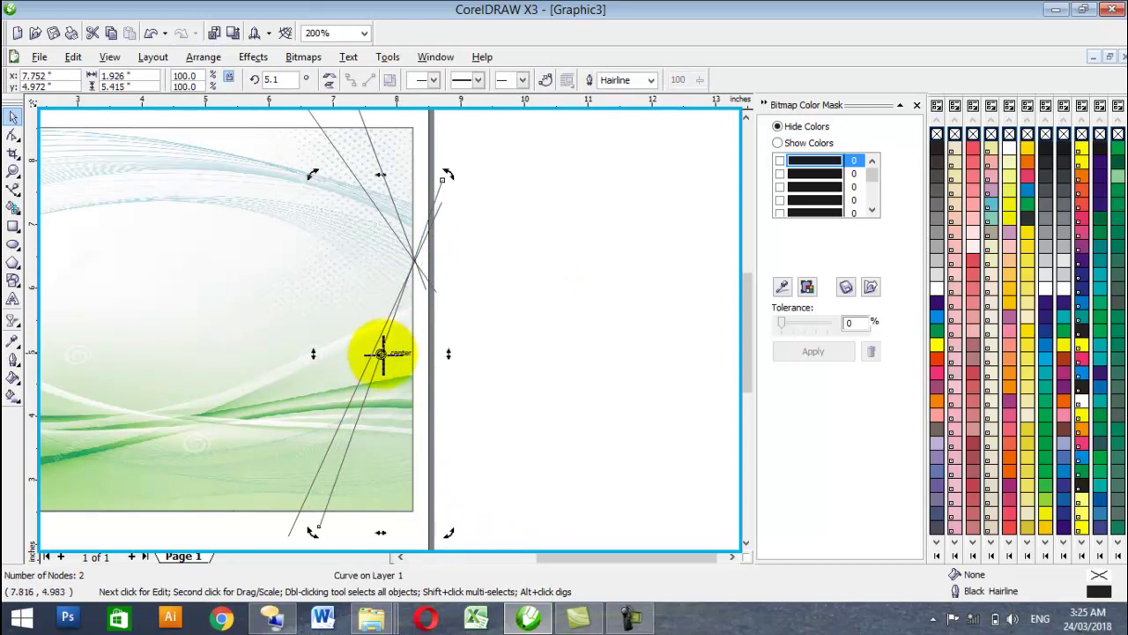
pyautogui.click(379, 358)
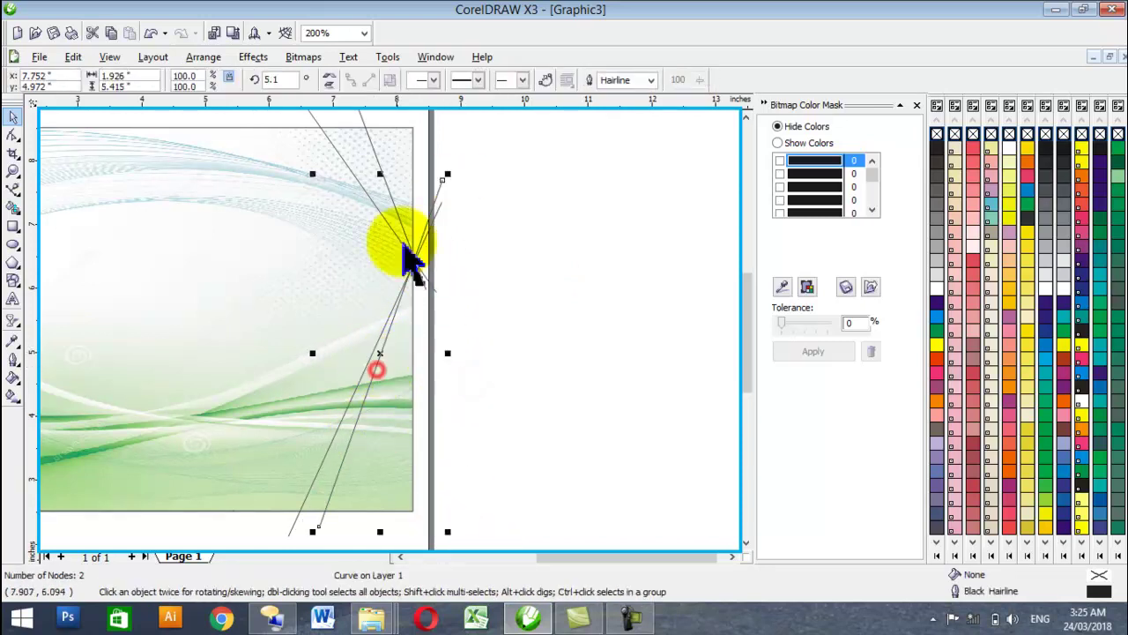
pyautogui.click(379, 358)
pyautogui.moveTo(448, 174); pyautogui.dragTo(480, 291)
pyautogui.moveTo(382, 355); pyautogui.dragTo(404, 446)
# Use Smart Fill to color the large lower triangle Red and the narrow wedge between the upper lines Orange
pyautogui.click(13, 208)
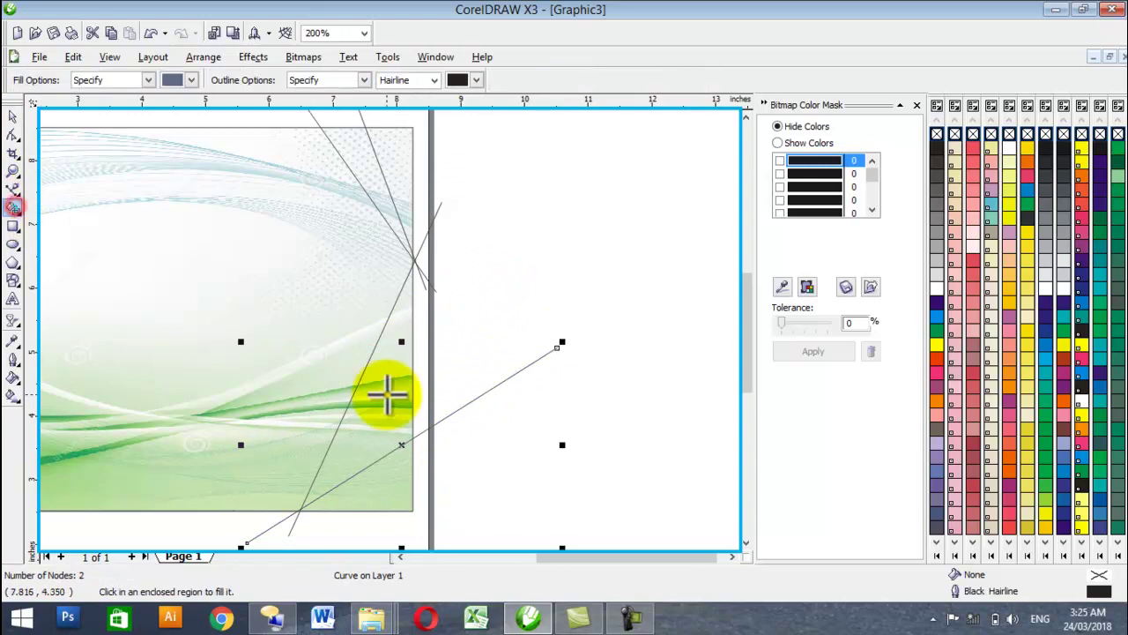
pyautogui.click(388, 392)
pyautogui.click(936, 358)
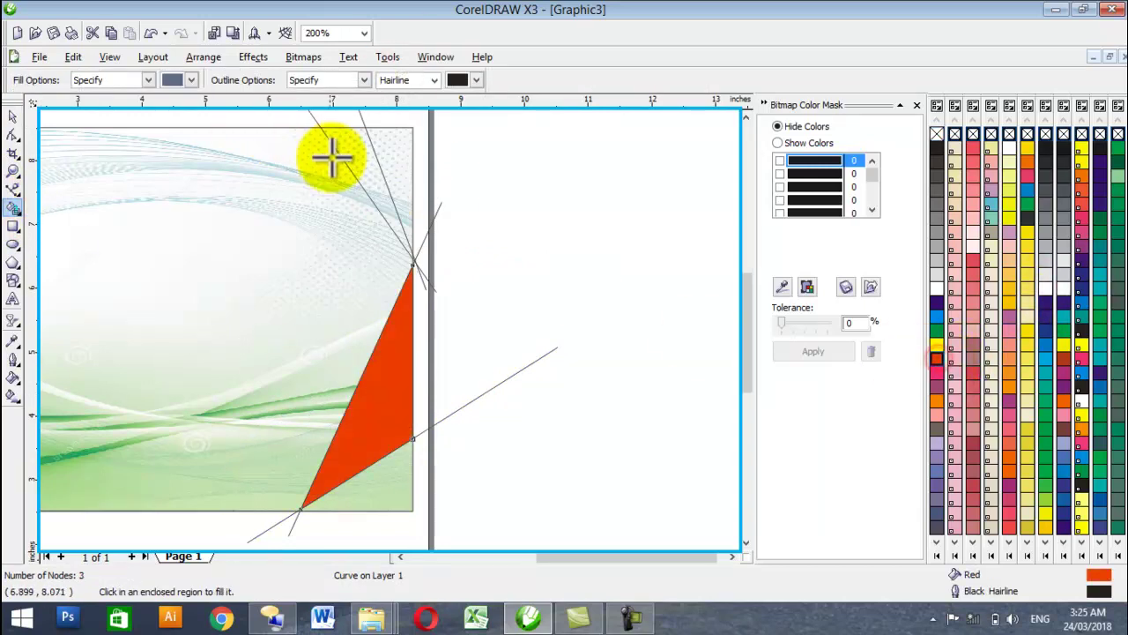
pyautogui.click(364, 168)
pyautogui.click(936, 399)
pyautogui.click(547, 245)
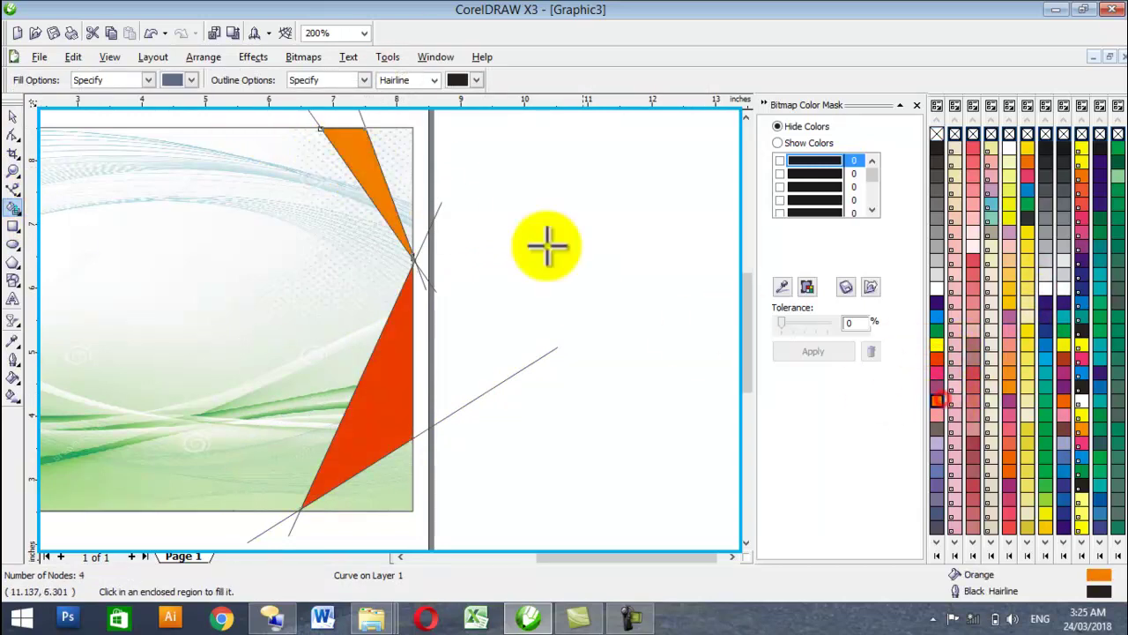
# Use Smart Fill to color the background's upper-right corner Red and its lower-right corner FF6600
pyautogui.click(400, 183)
pyautogui.click(1064, 358)
pyautogui.click(371, 488)
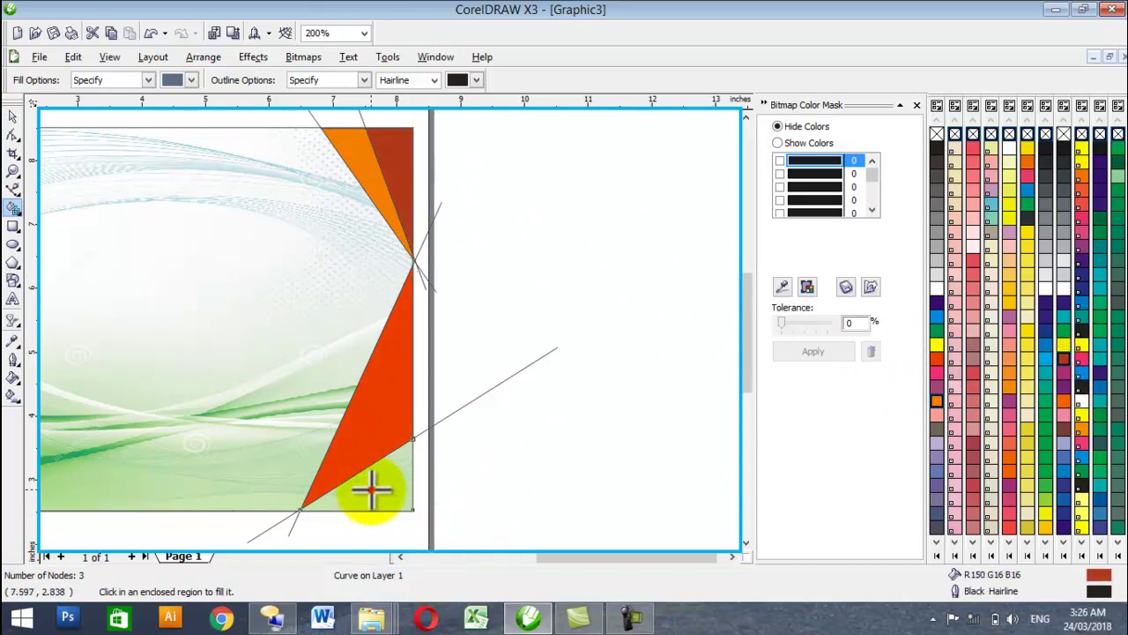
pyautogui.click(1009, 471)
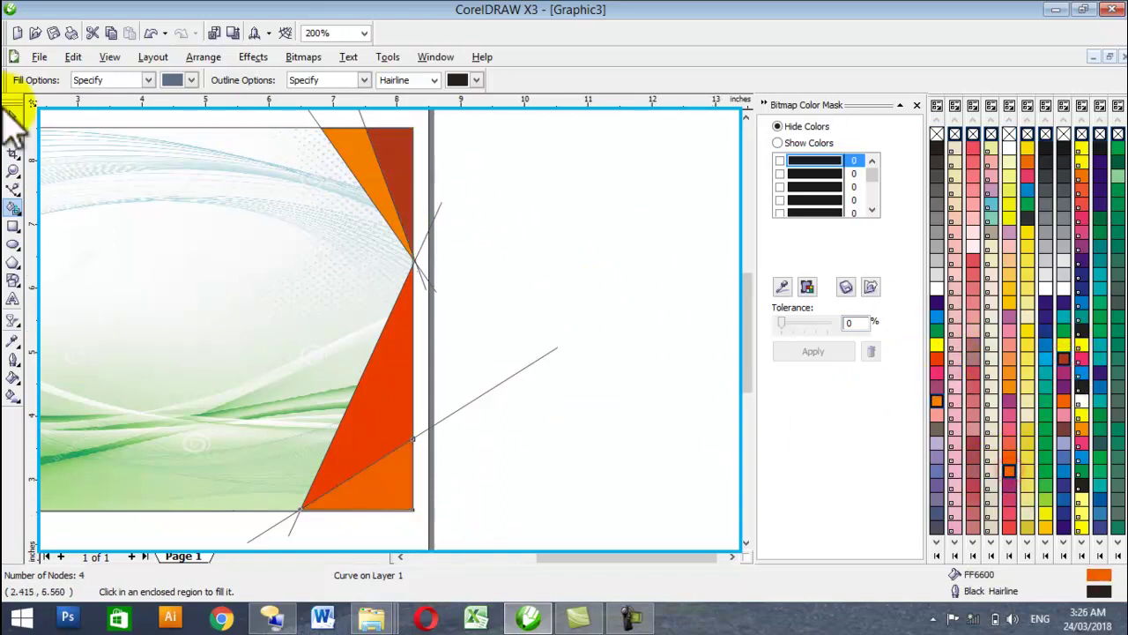
pyautogui.click(937, 358)
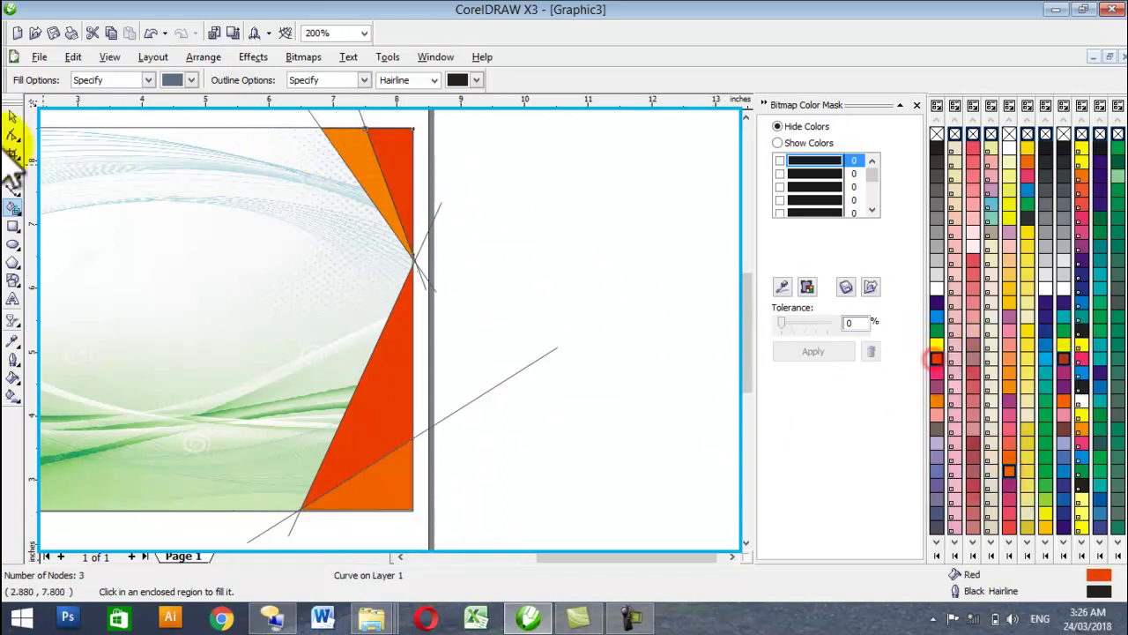
# Delete the diagonal construction lines that still extend beyond the colored shapes along the background's right edge
pyautogui.click(14, 117)
pyautogui.press('F3')
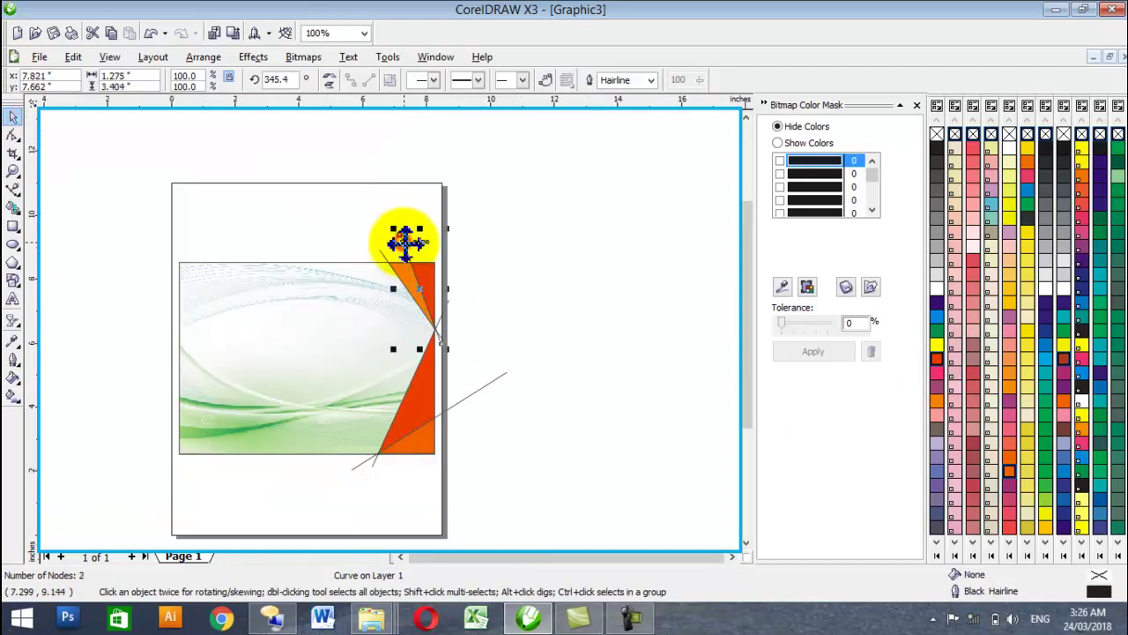
pyautogui.scroll(1, 404, 242)
pyautogui.keyDown('shift'); pyautogui.click(366, 275); pyautogui.keyUp('shift')
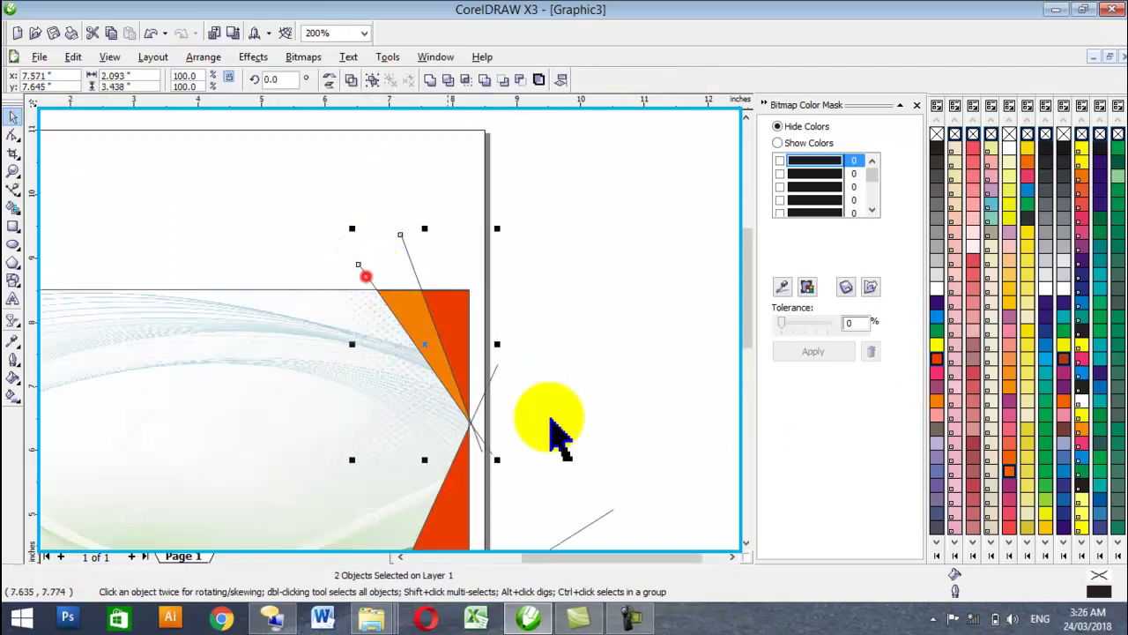
pyautogui.keyDown('shift'); pyautogui.click(596, 540); pyautogui.keyUp('shift')
pyautogui.press('Delete')
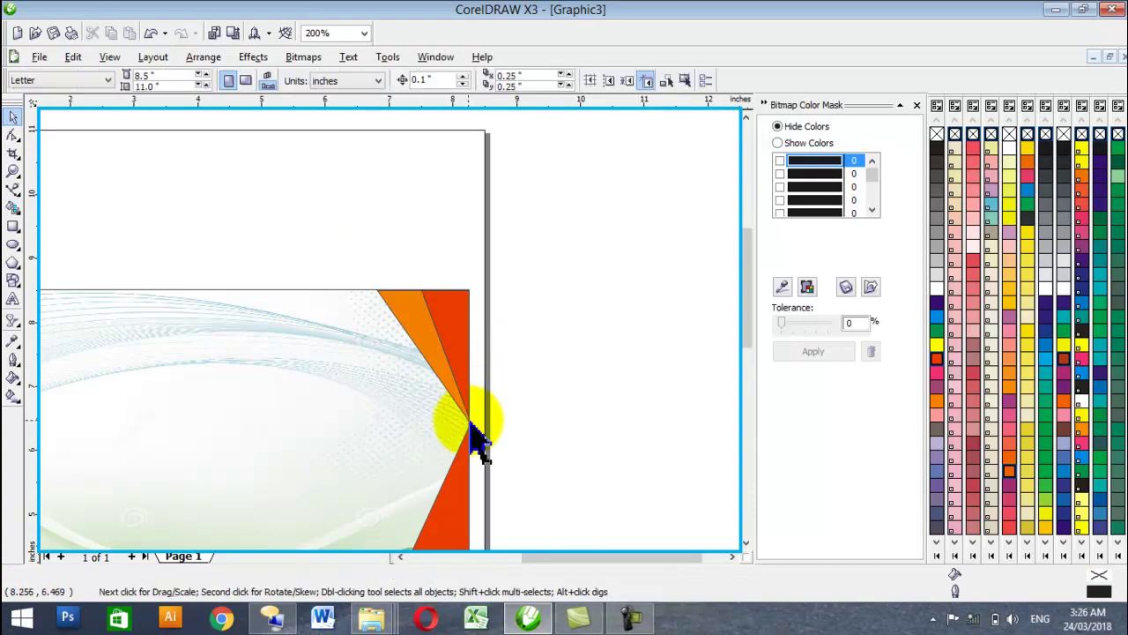
# Raise the FF6600 corner shape's node on the background's right edge to about y 5.28 in
pyautogui.scroll(-1, 459, 450)
pyautogui.scroll(1, 366, 384)
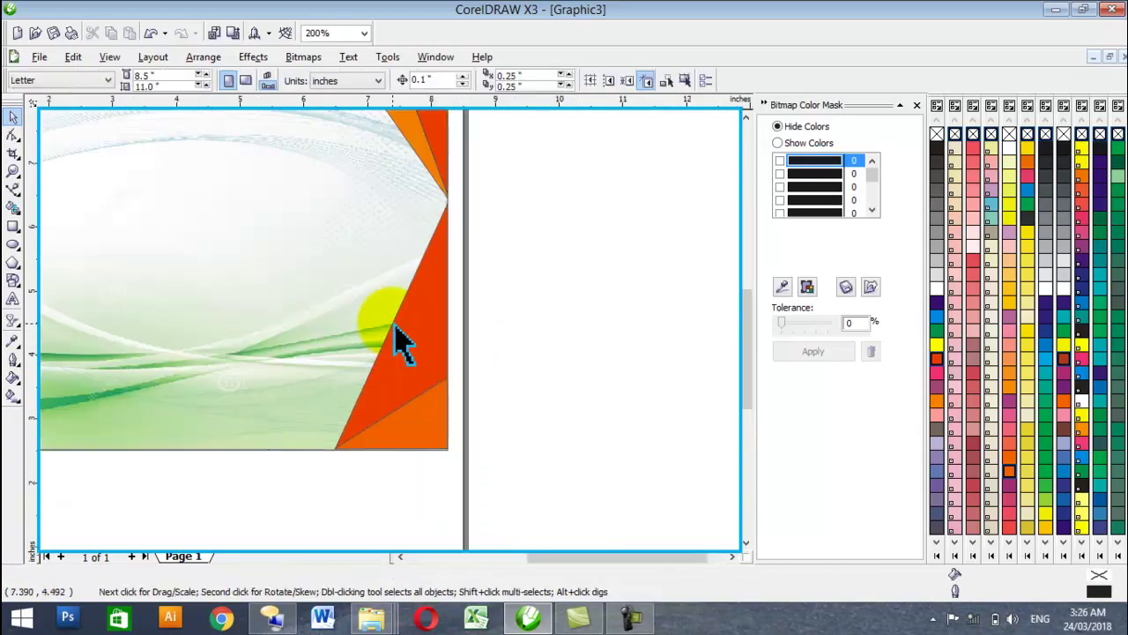
pyautogui.click(12, 135)
pyautogui.moveTo(450, 377); pyautogui.dragTo(446, 273)
# Move the lower-left tips of the FF6600 and Red lower shapes inward along the background's bottom edge to about x 7.06 in
pyautogui.press('F3')
pyautogui.scroll(1, 378, 239)
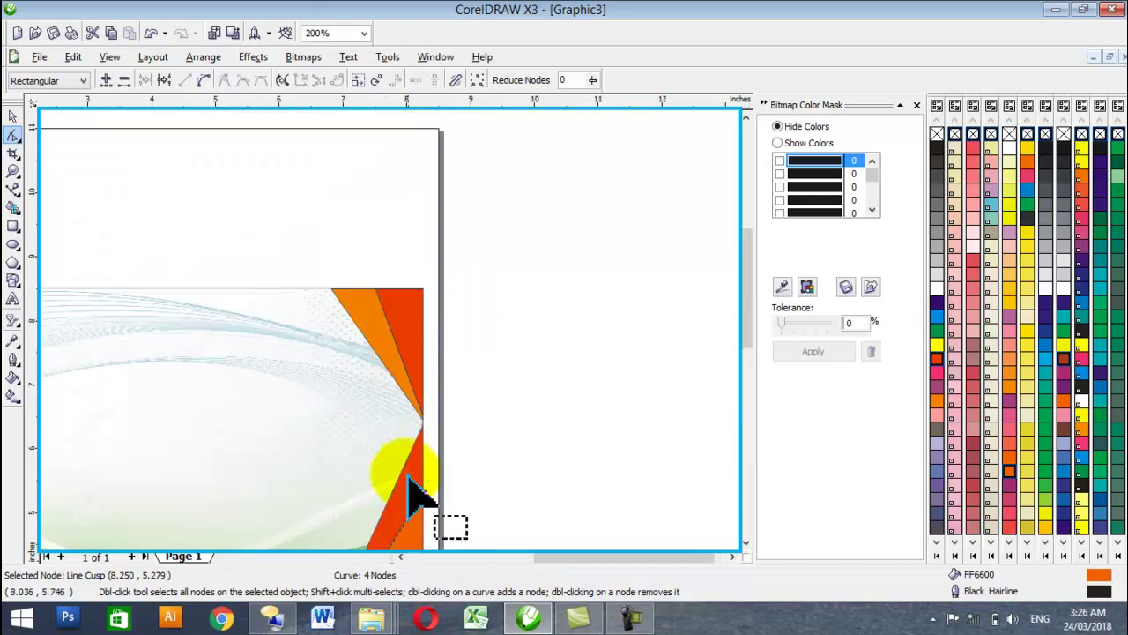
pyautogui.press('F3')
pyautogui.click(12, 116)
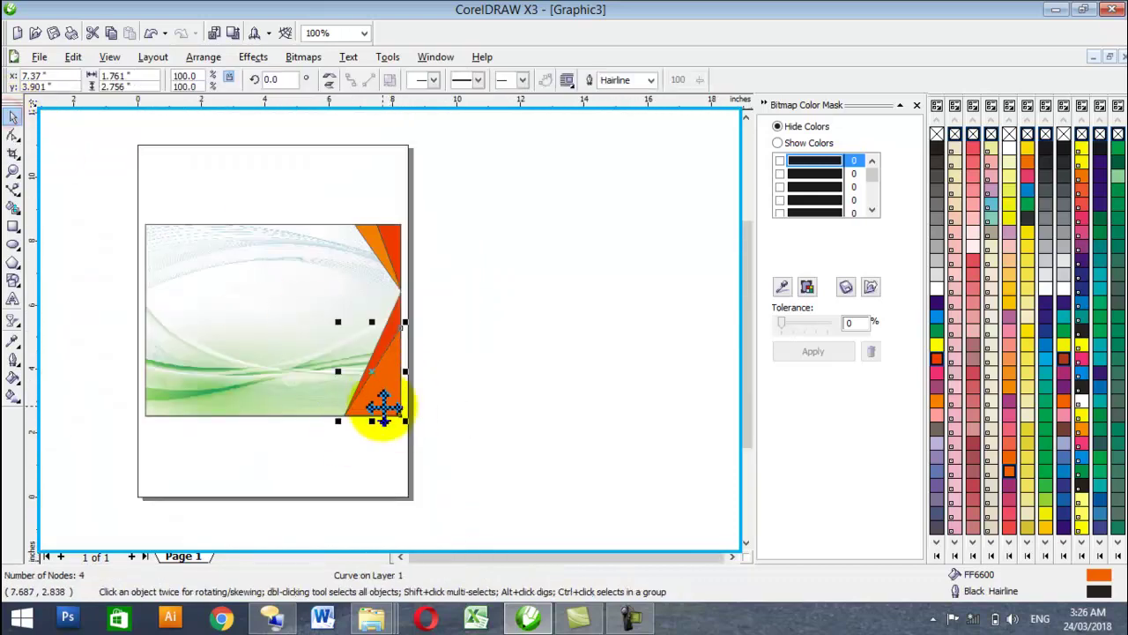
pyautogui.scroll(1, 364, 406)
pyautogui.click(547, 280)
pyautogui.click(12, 136)
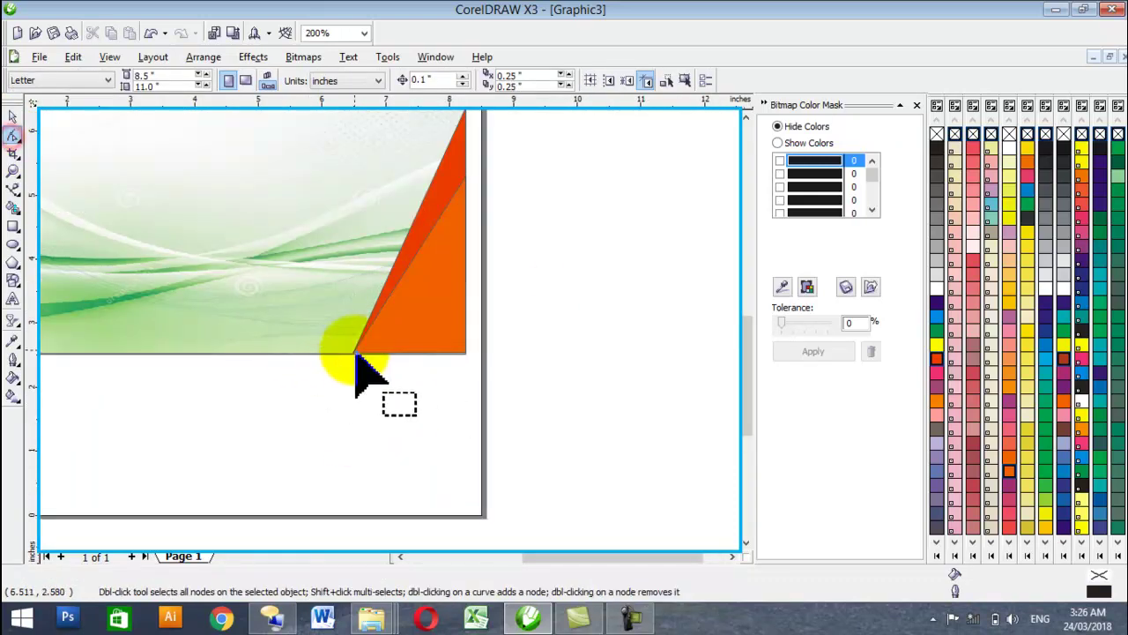
pyautogui.click(355, 351)
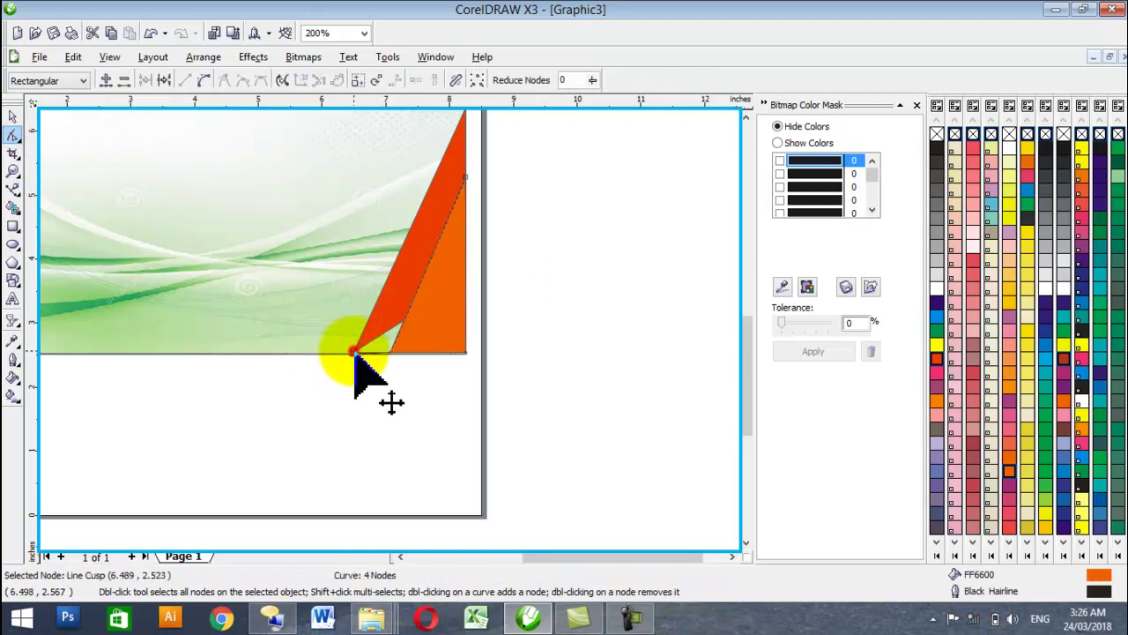
pyautogui.scroll(2, 354, 355)
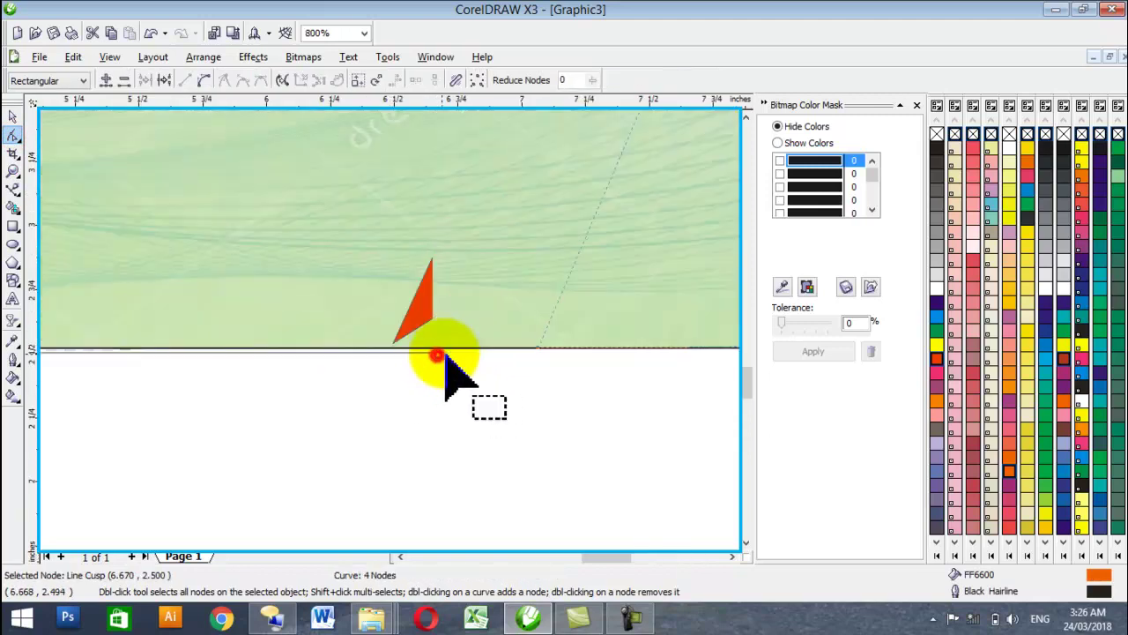
pyautogui.moveTo(438, 351); pyautogui.dragTo(539, 351)
# Move the lower Red shape's apex onto the upper Orange wedge and raise its right-edge node to about y 7.29 in
pyautogui.scroll(-2, 539, 351)
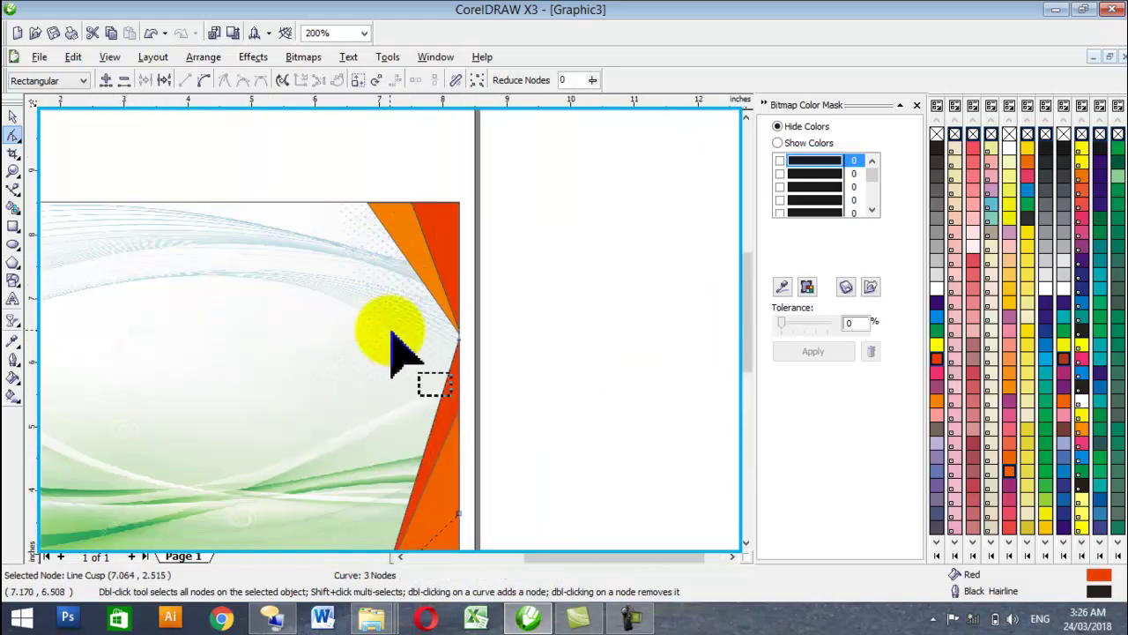
pyautogui.scroll(2, 450, 357)
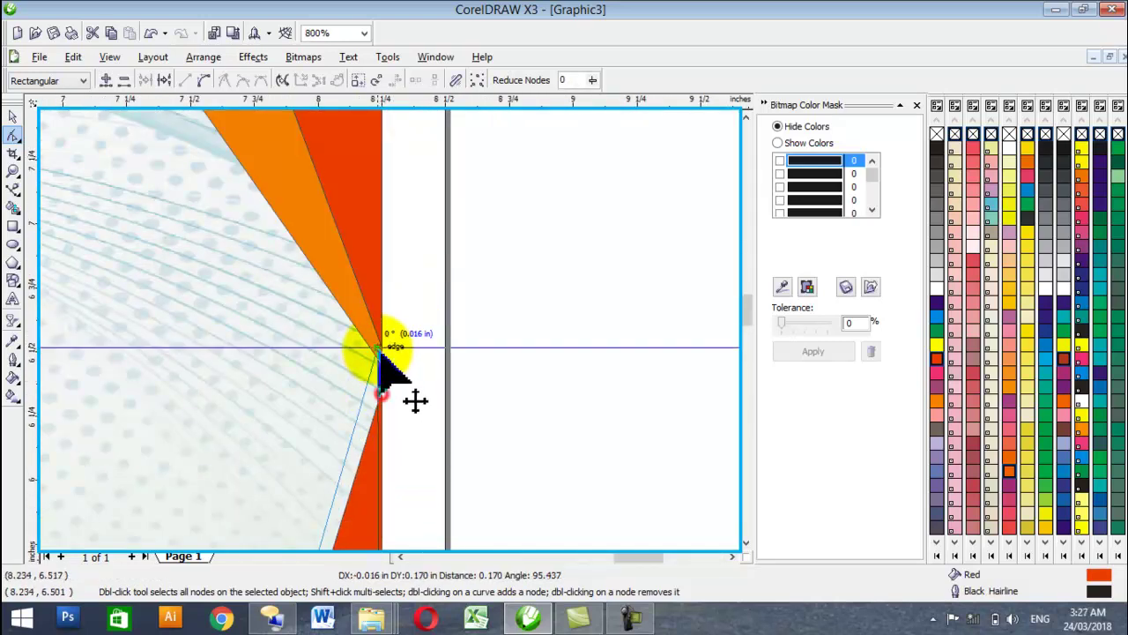
pyautogui.moveTo(357, 309); pyautogui.dragTo(357, 308)
pyautogui.scroll(-2, 402, 322)
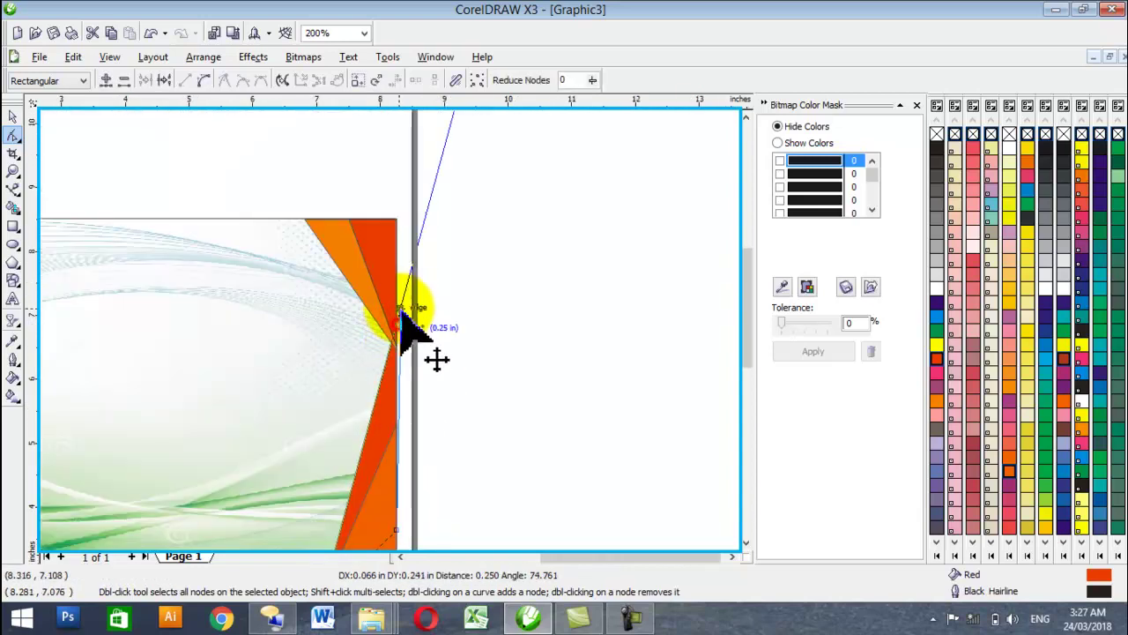
pyautogui.scroll(-1, 423, 361)
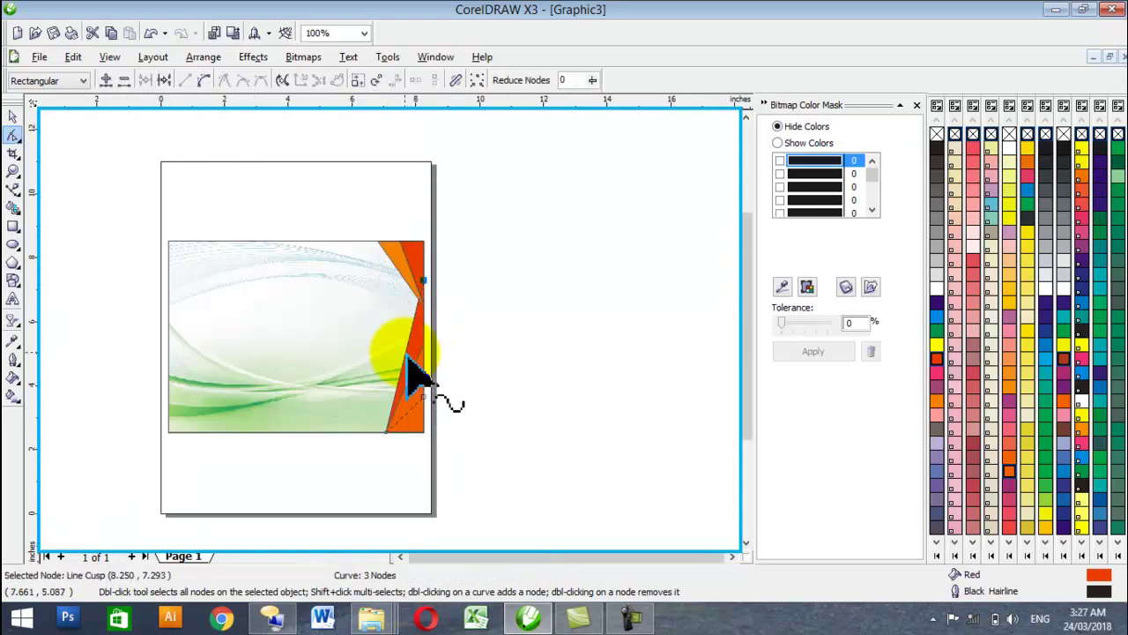
# Recolor the tall lower Red shape Orange and the FF6600 lower-right corner shape Red
pyautogui.click(12, 115)
pyautogui.click(415, 340)
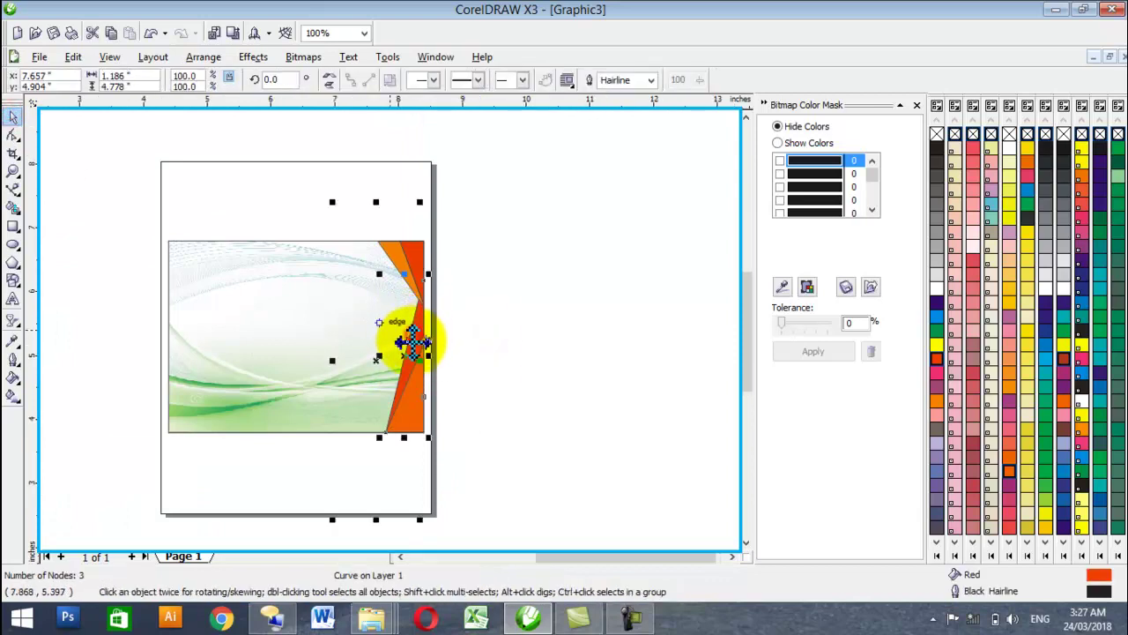
pyautogui.scroll(1, 397, 330)
pyautogui.click(936, 399)
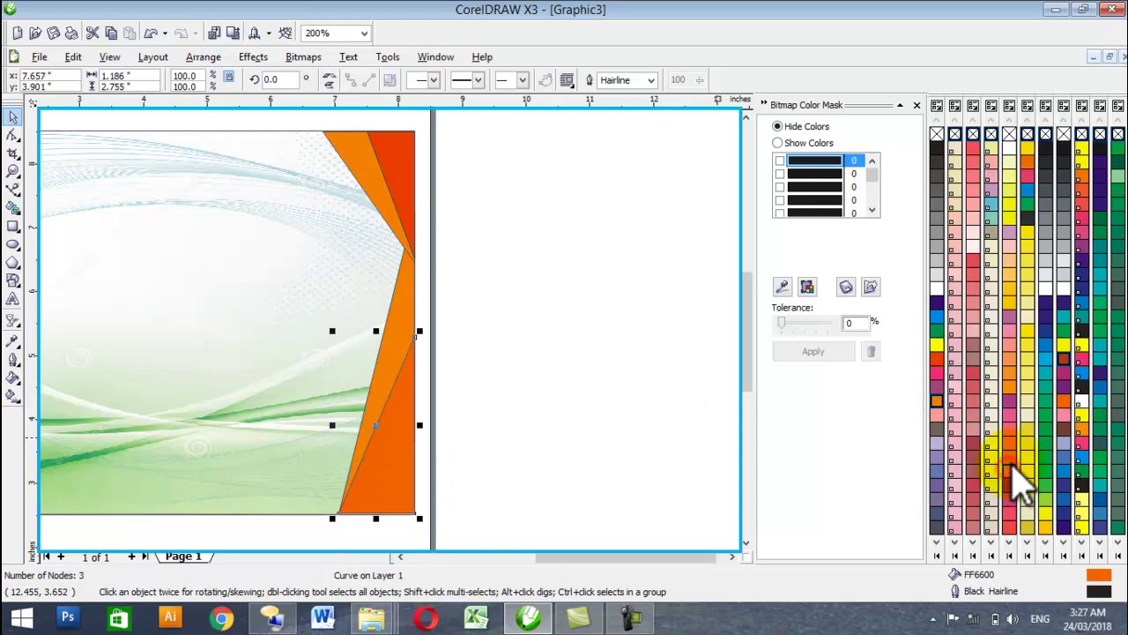
pyautogui.scroll(-1, 515, 353)
pyautogui.click(539, 351)
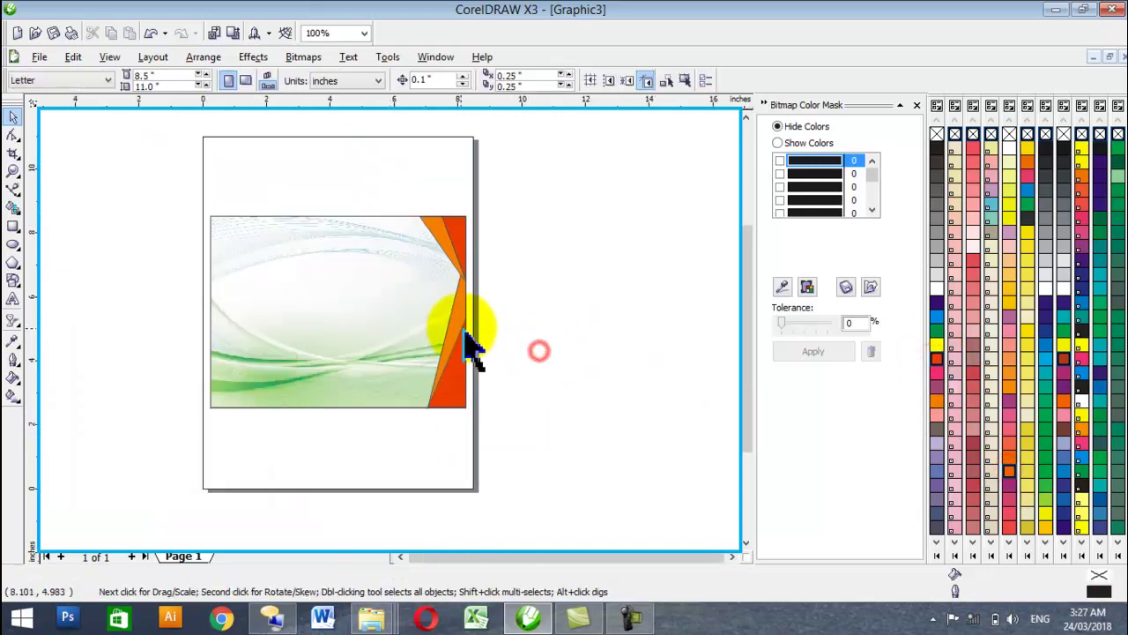
# Raise the Red lower-right corner shape's top node along the right edge to about y 6.22 in
pyautogui.scroll(2, 468, 348)
pyautogui.click(13, 136)
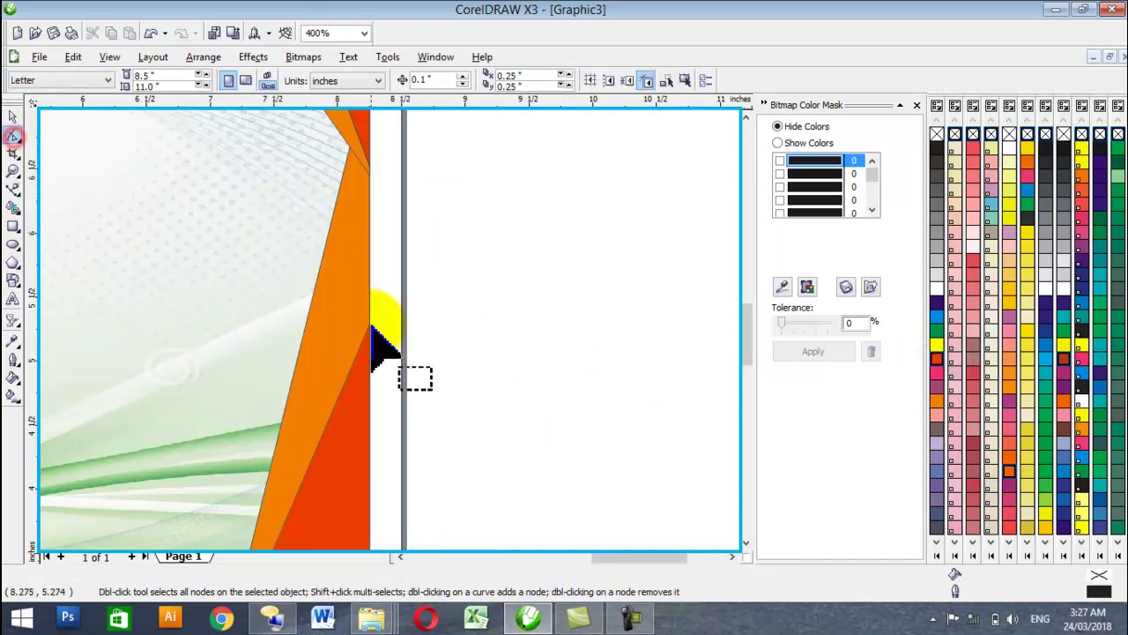
pyautogui.doubleClick(370, 327)
pyautogui.hotkey('ctrl', 'z')
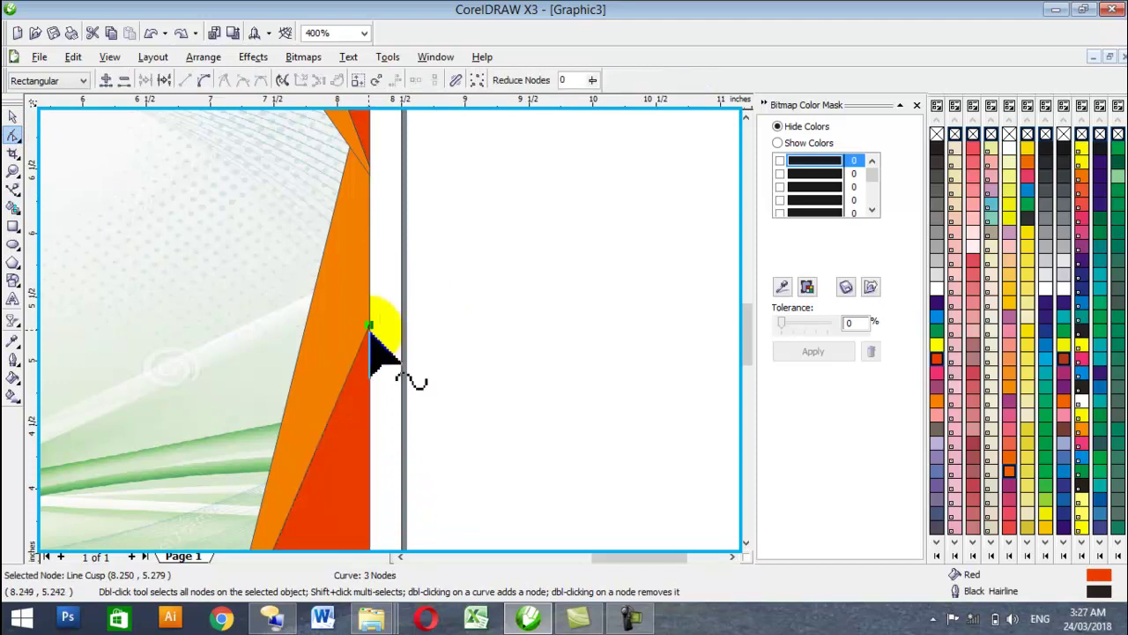
pyautogui.moveTo(370, 204); pyautogui.dragTo(370, 205)
pyautogui.scroll(-2, 414, 265)
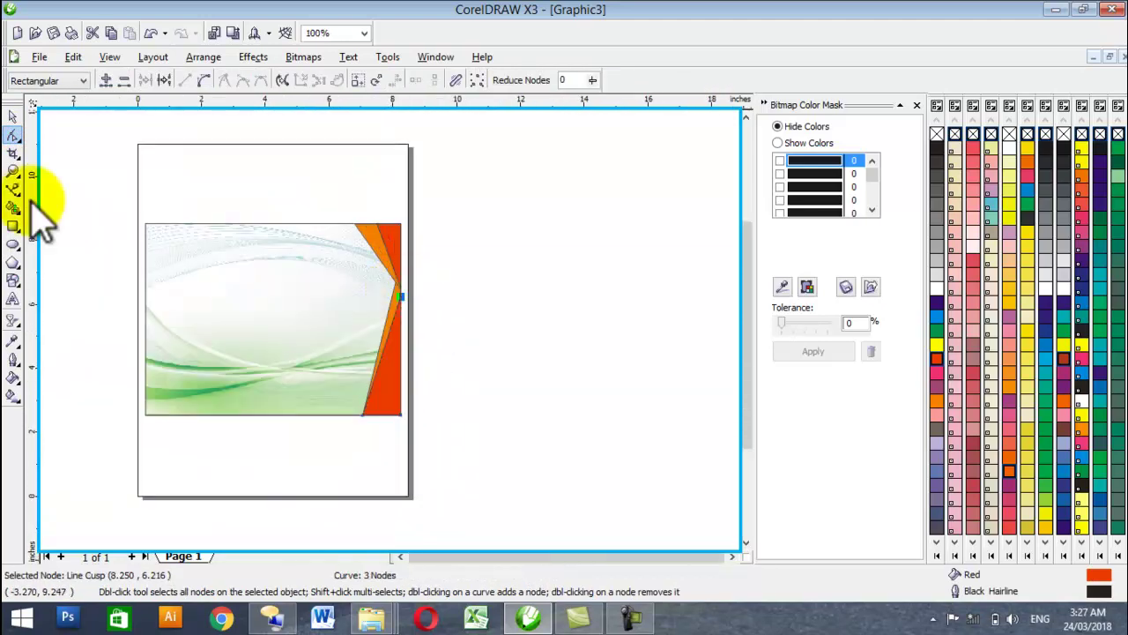
# Remove the outlines from the red and orange shapes along the background's right edge
pyautogui.click(12, 115)
pyautogui.moveTo(310, 178); pyautogui.dragTo(474, 462)
pyautogui.click(12, 378)
pyautogui.click(80, 372)
pyautogui.click(270, 515)
# Apply linear fountain transparencies to the lower and upper Orange shapes, running diagonally down toward the background
pyautogui.click(385, 322)
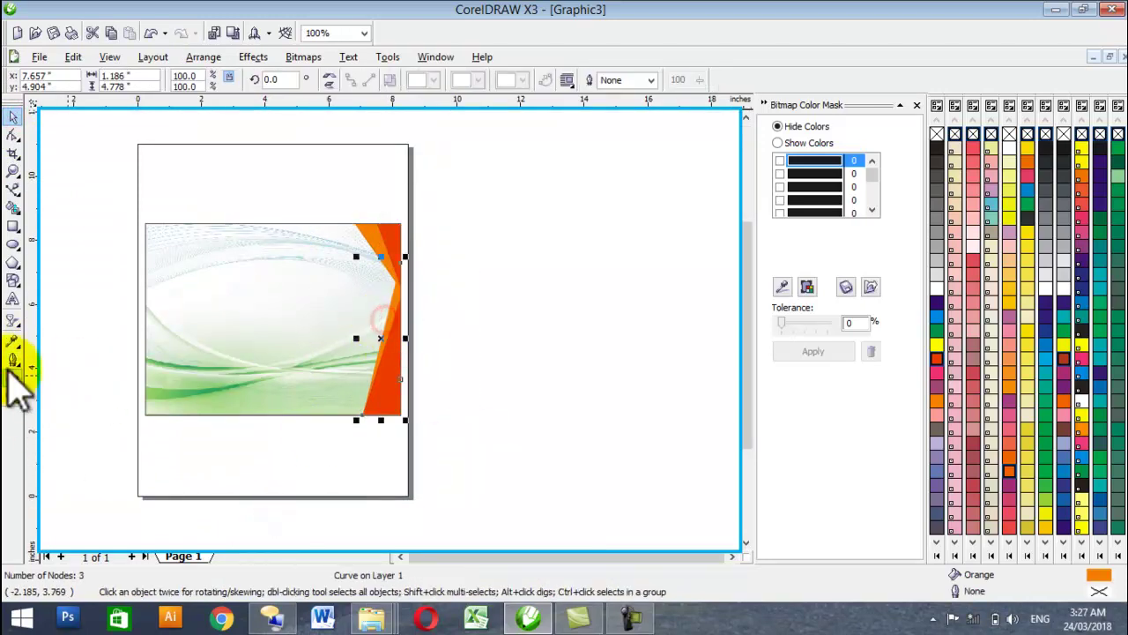
pyautogui.click(12, 321)
pyautogui.moveTo(471, 248); pyautogui.dragTo(106, 477)
pyautogui.moveTo(544, 176); pyautogui.dragTo(459, 241)
pyautogui.moveTo(462, 190); pyautogui.dragTo(100, 392)
pyautogui.click(415, 297)
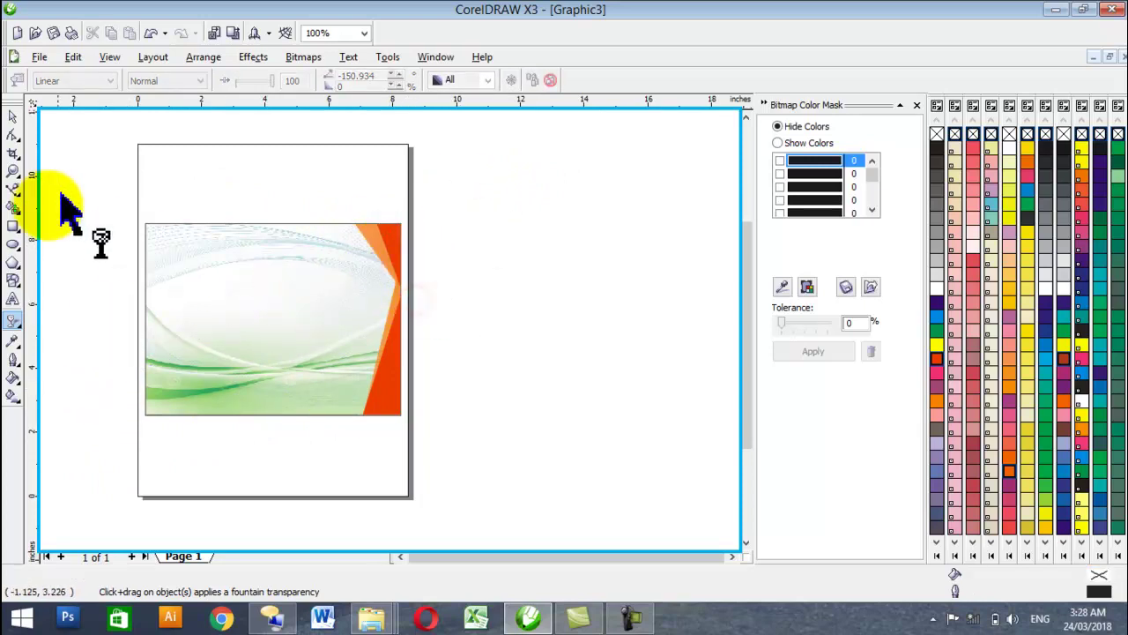
# Draw a closed Bezier triangle at the background's lower-left corner, about 2.4 in wide and 1.4 in high
pyautogui.click(14, 188)
pyautogui.scroll(1, 424, 335)
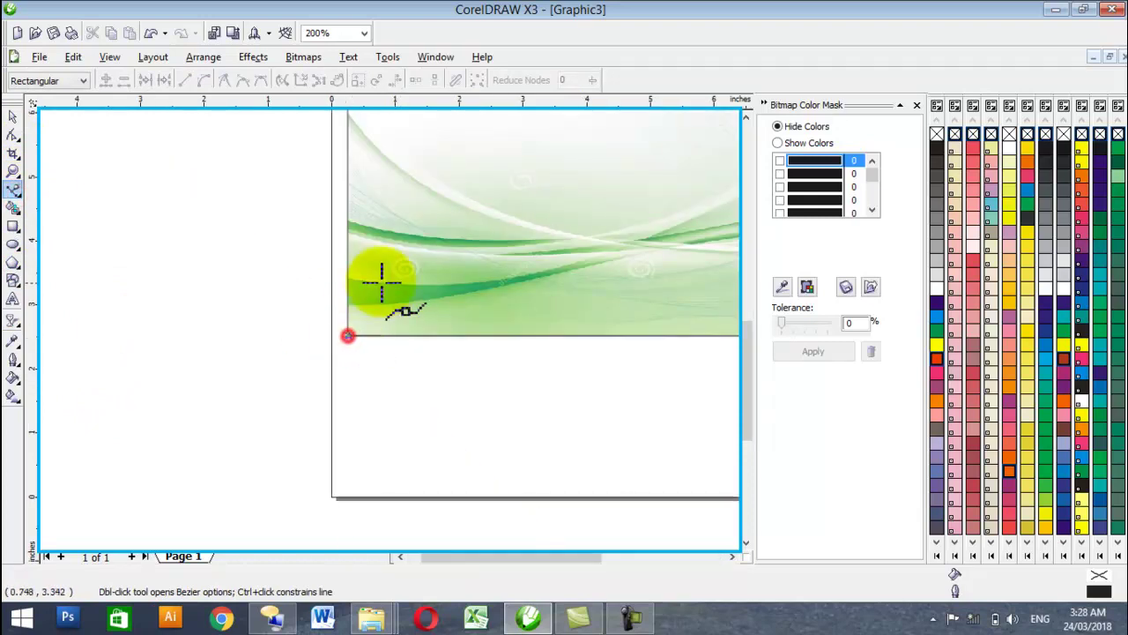
pyautogui.click(348, 335)
pyautogui.click(441, 249)
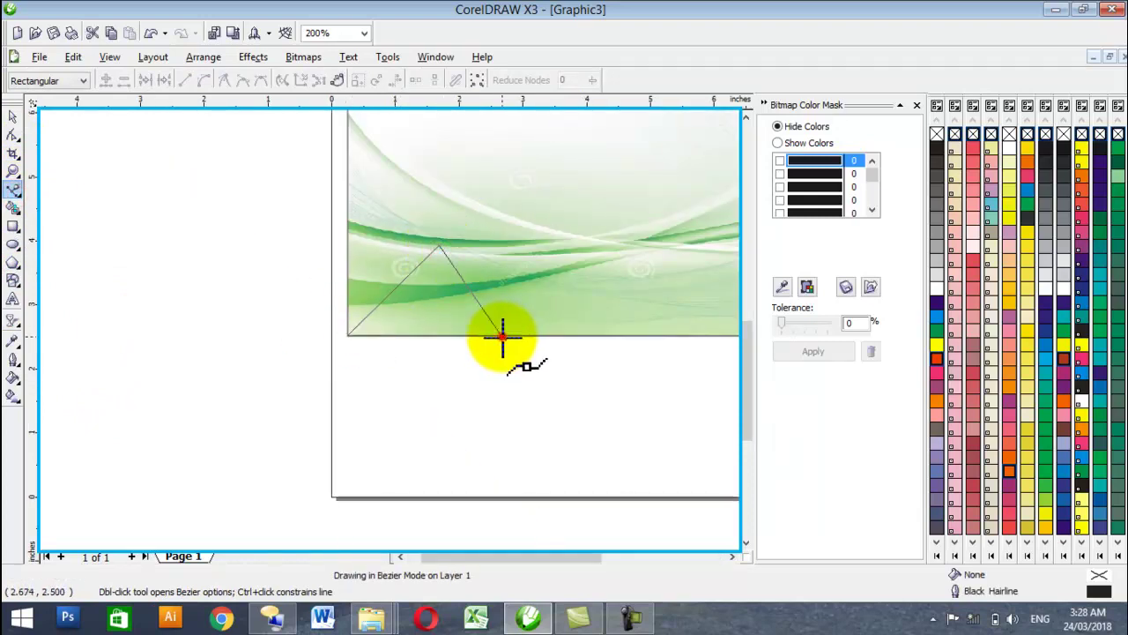
pyautogui.click(502, 335)
pyautogui.click(349, 335)
pyautogui.click(12, 171)
pyautogui.click(12, 189)
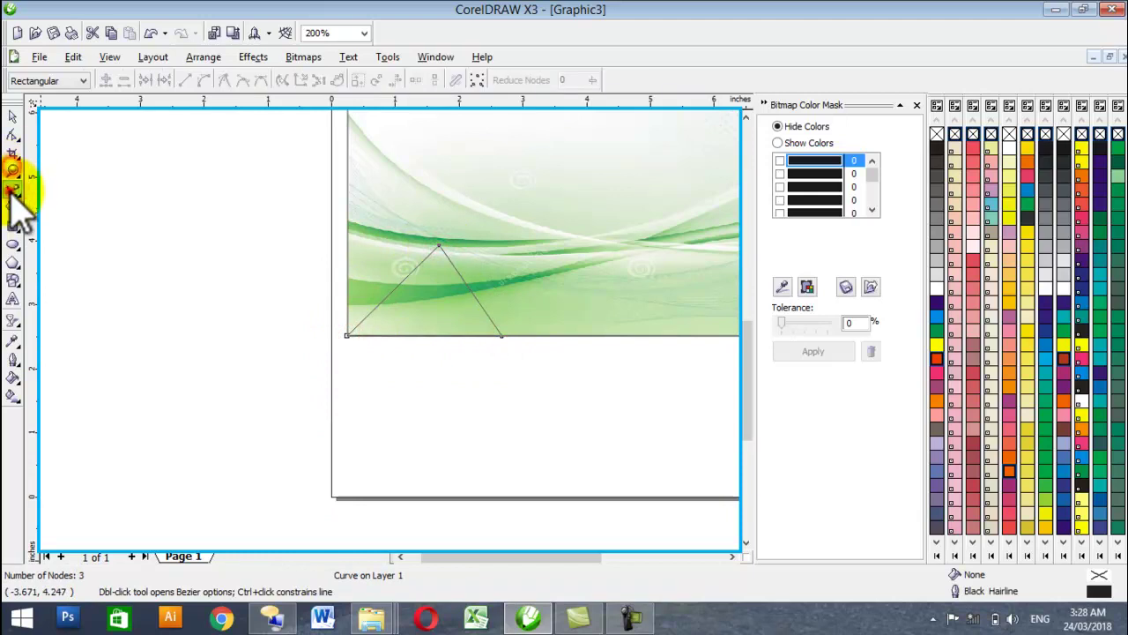
pyautogui.click(456, 272)
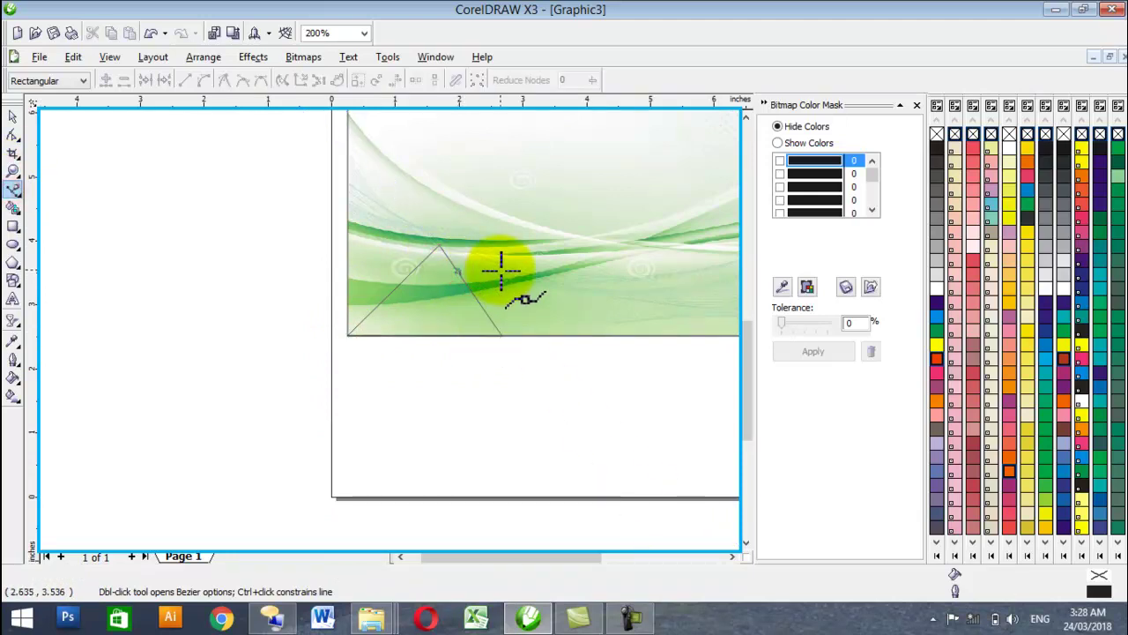
pyautogui.click(14, 115)
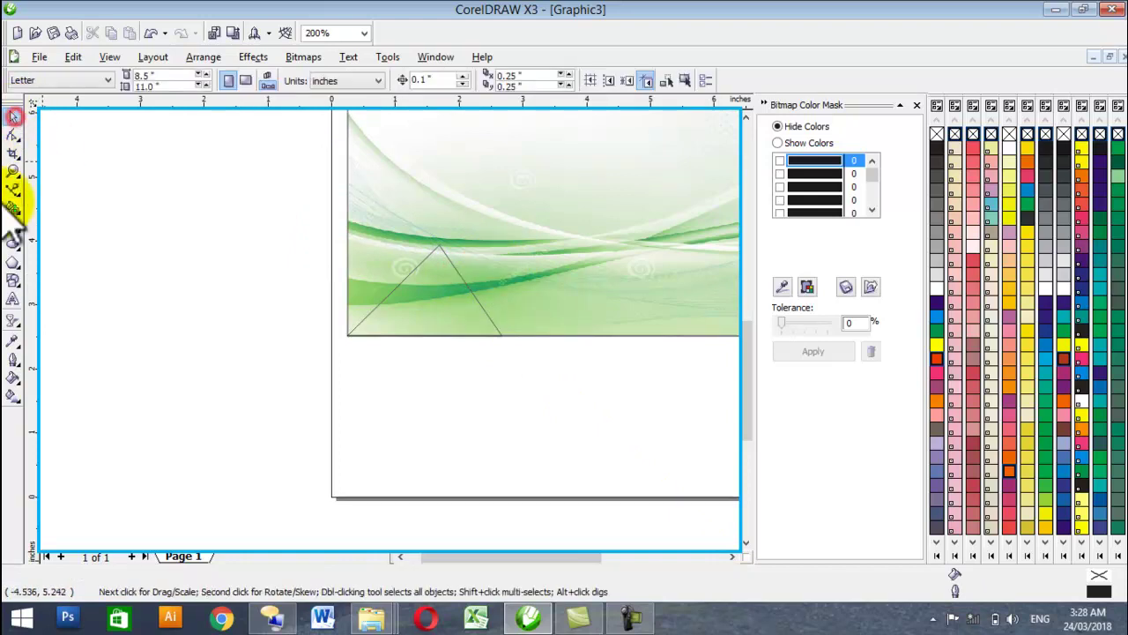
# Draw a Bezier line from the background's left edge at about y 5.5 in down to the triangle's left side and across to its right side
pyautogui.click(13, 188)
pyautogui.click(349, 144)
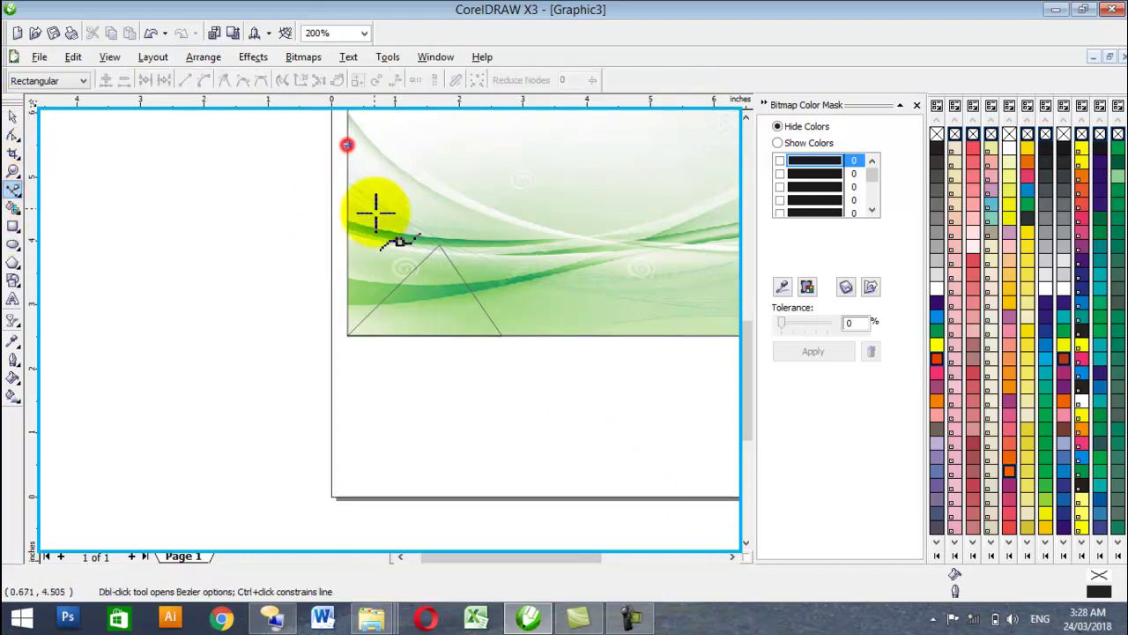
pyautogui.click(420, 264)
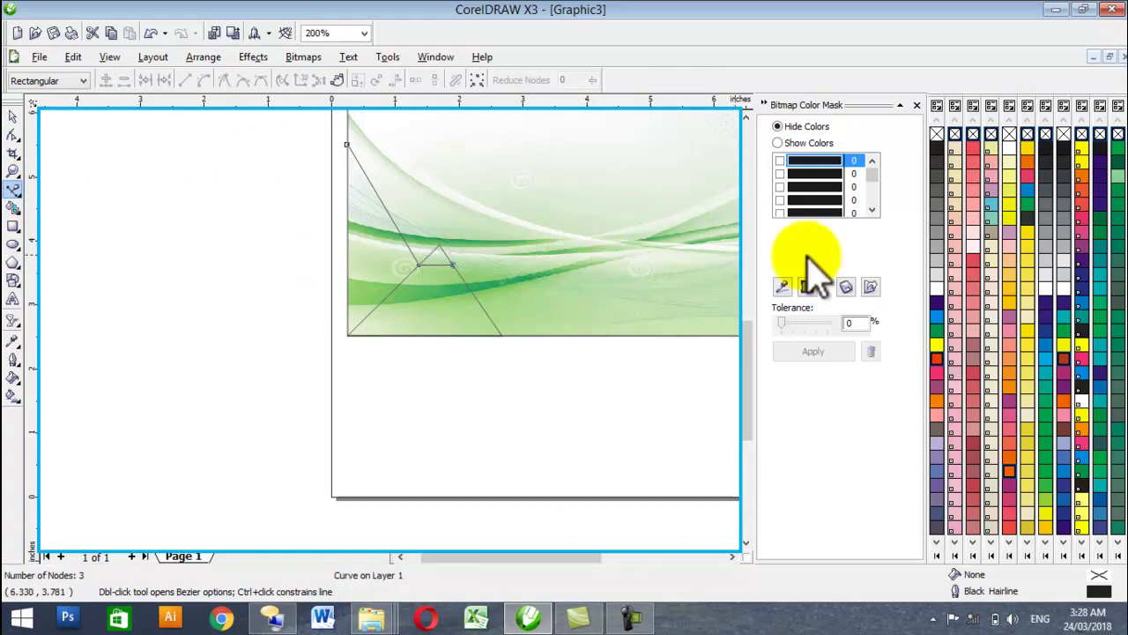
# Use Smart Fill to color the region left of the triangle and the triangle itself Desert Blue
pyautogui.click(13, 115)
pyautogui.click(12, 207)
pyautogui.click(381, 262)
pyautogui.click(447, 325)
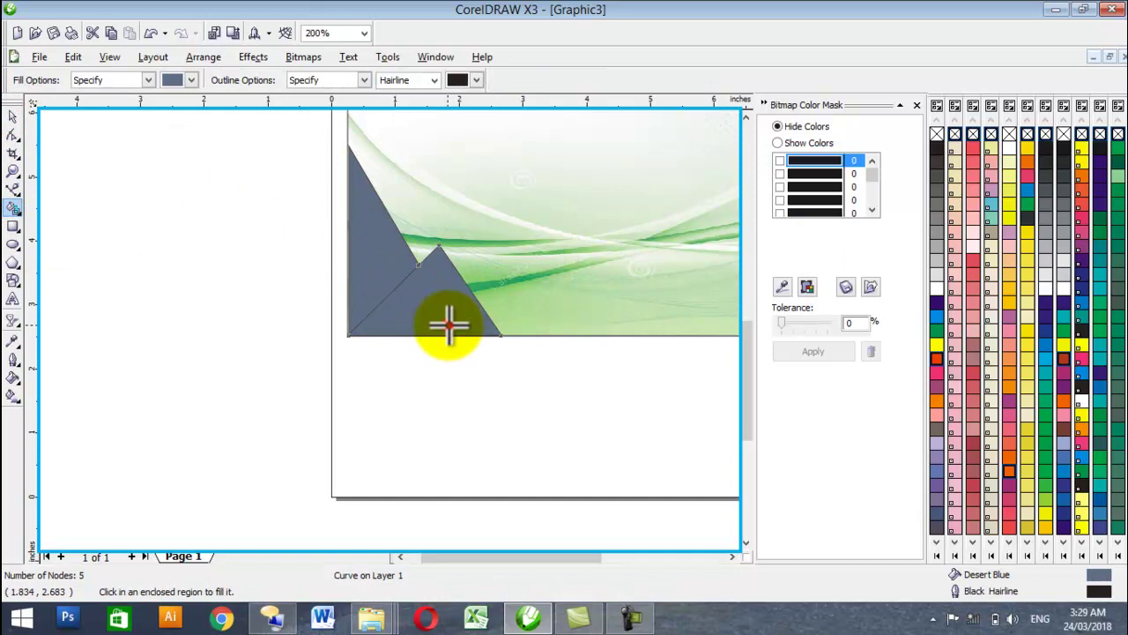
# Draw a Bezier line from the triangle's upper right side to about (3.95, 3.7) in and back to its lower-right corner
pyautogui.click(12, 189)
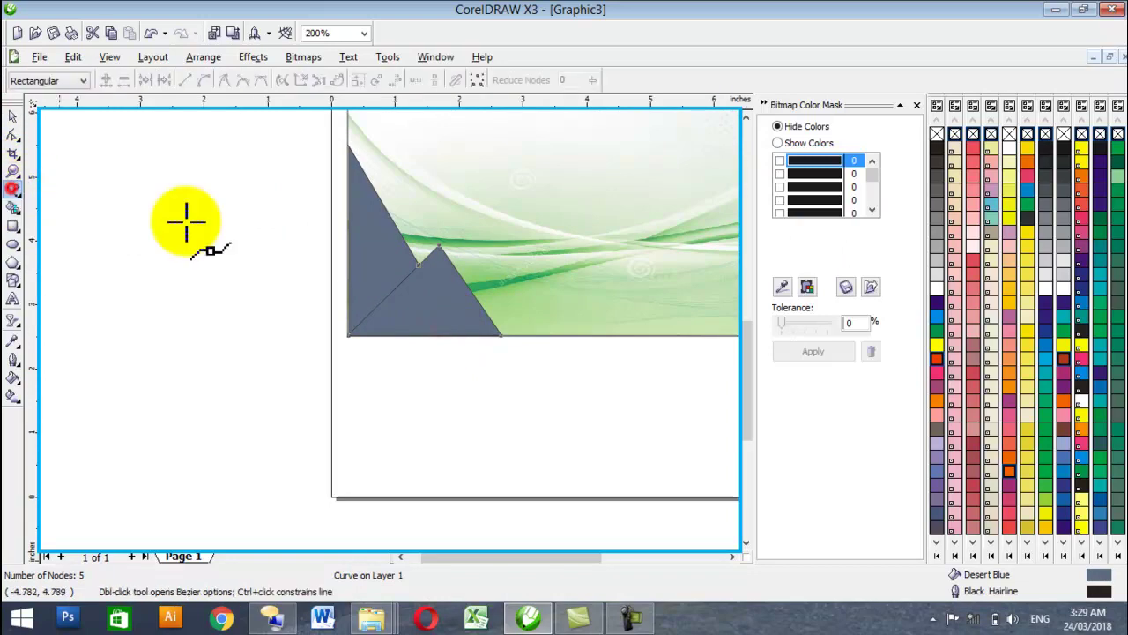
pyautogui.click(454, 269)
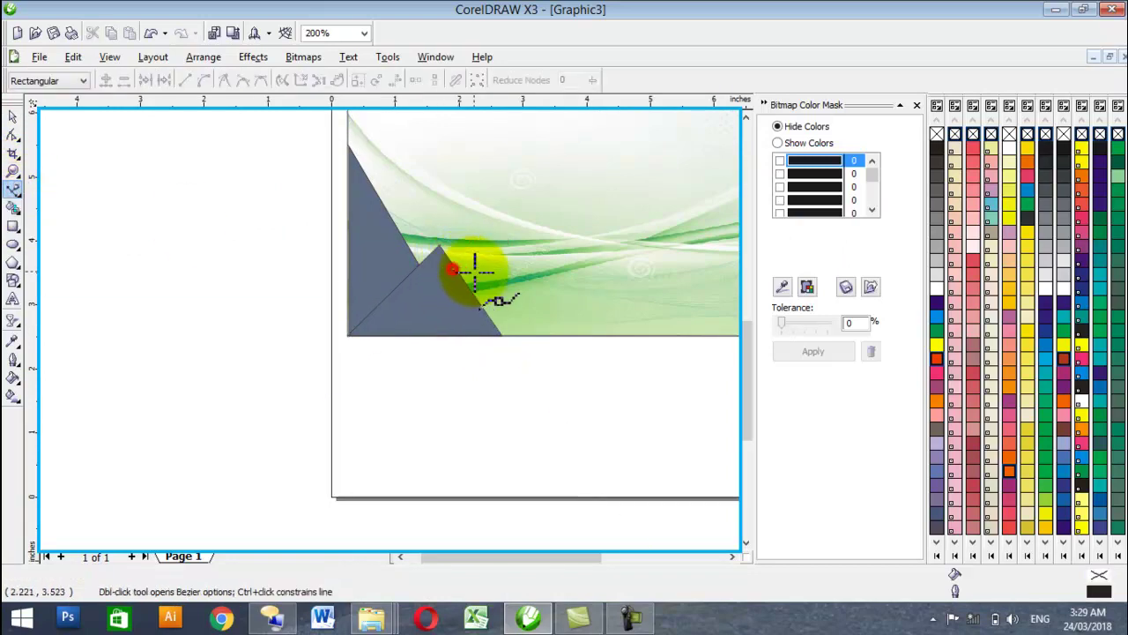
pyautogui.moveTo(584, 259); pyautogui.dragTo(506, 333)
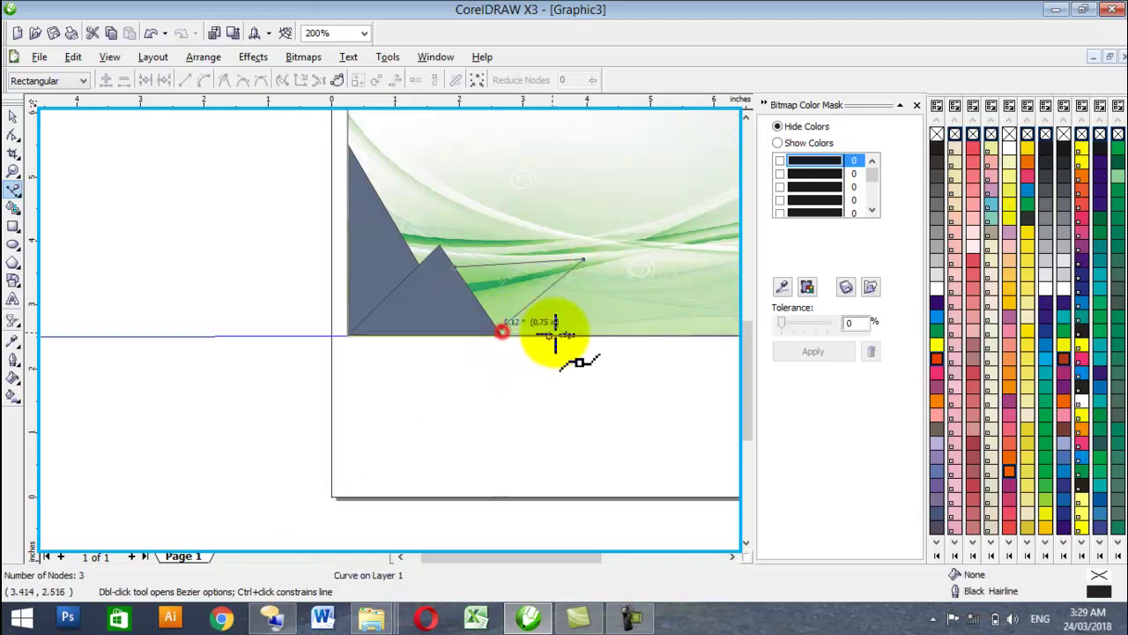
pyautogui.hotkey('ctrl', 'z')
pyautogui.scroll(1, 523, 332)
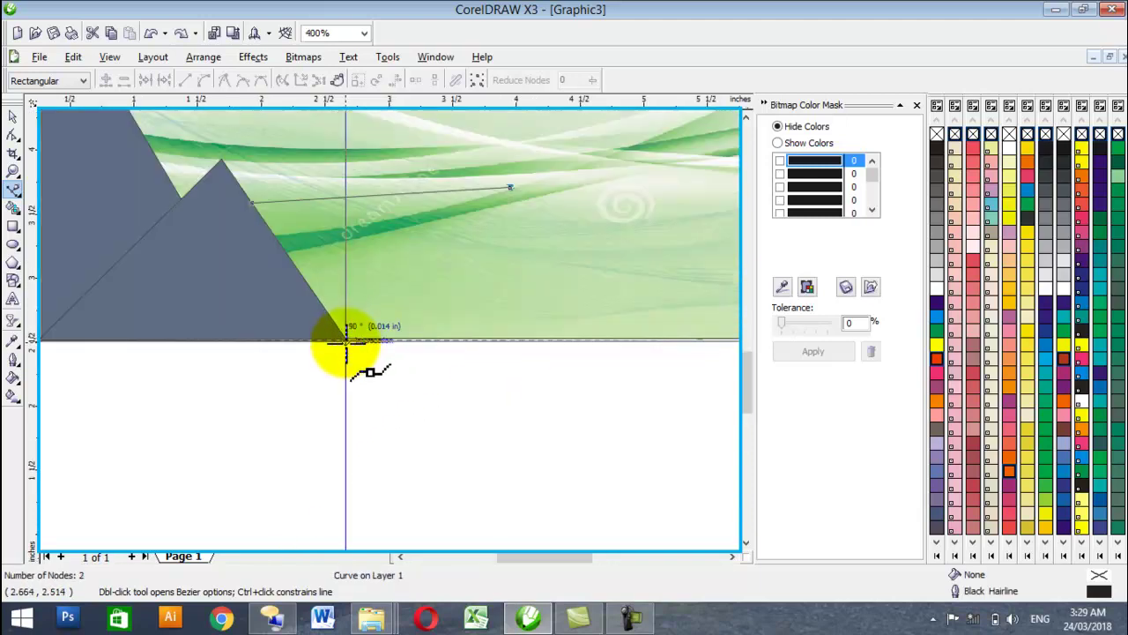
pyautogui.click(346, 339)
# Use Smart Fill to create the new triangular region beside the Desert Blue triangle and color it Red
pyautogui.click(13, 206)
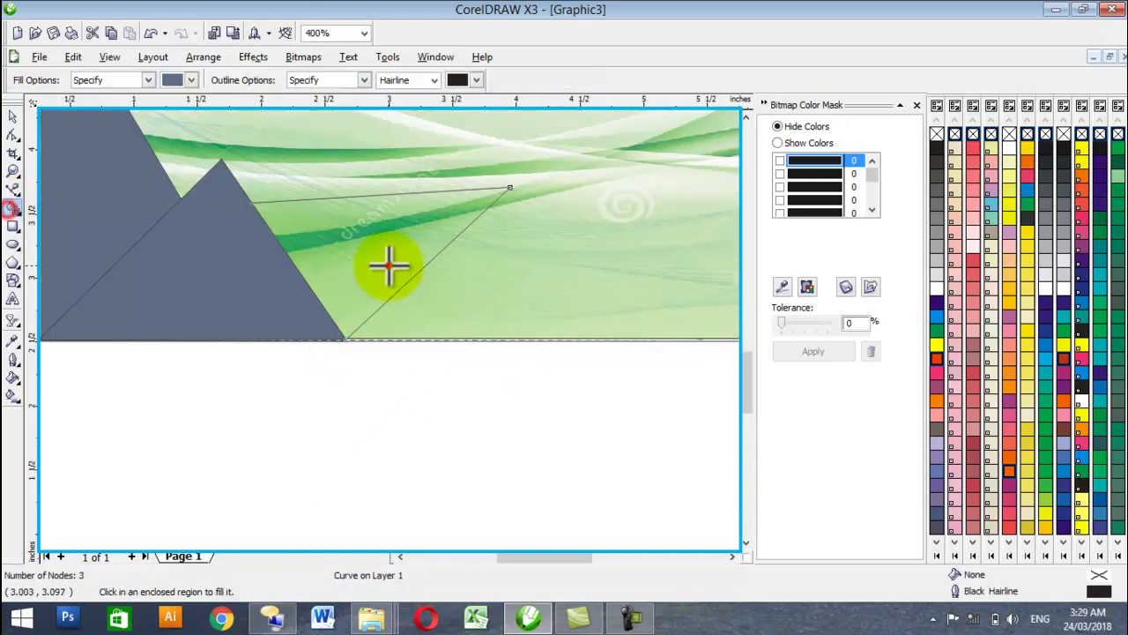
pyautogui.click(389, 265)
pyautogui.click(937, 357)
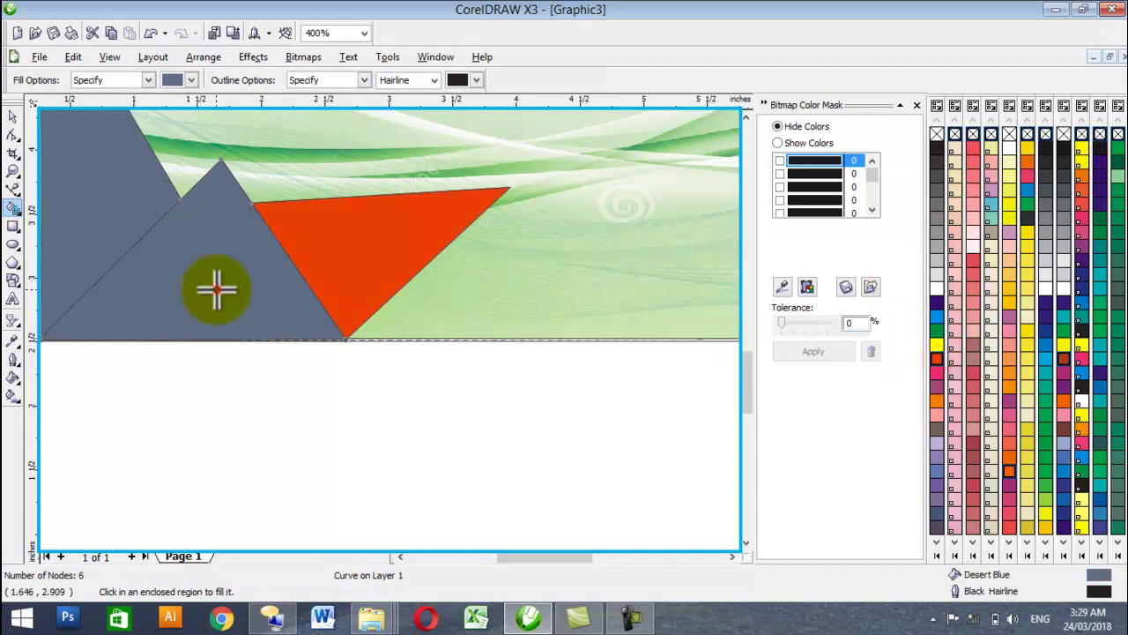
# Color the central lower-left triangle Orange
pyautogui.click(936, 401)
pyautogui.click(96, 194)
pyautogui.press('F3')
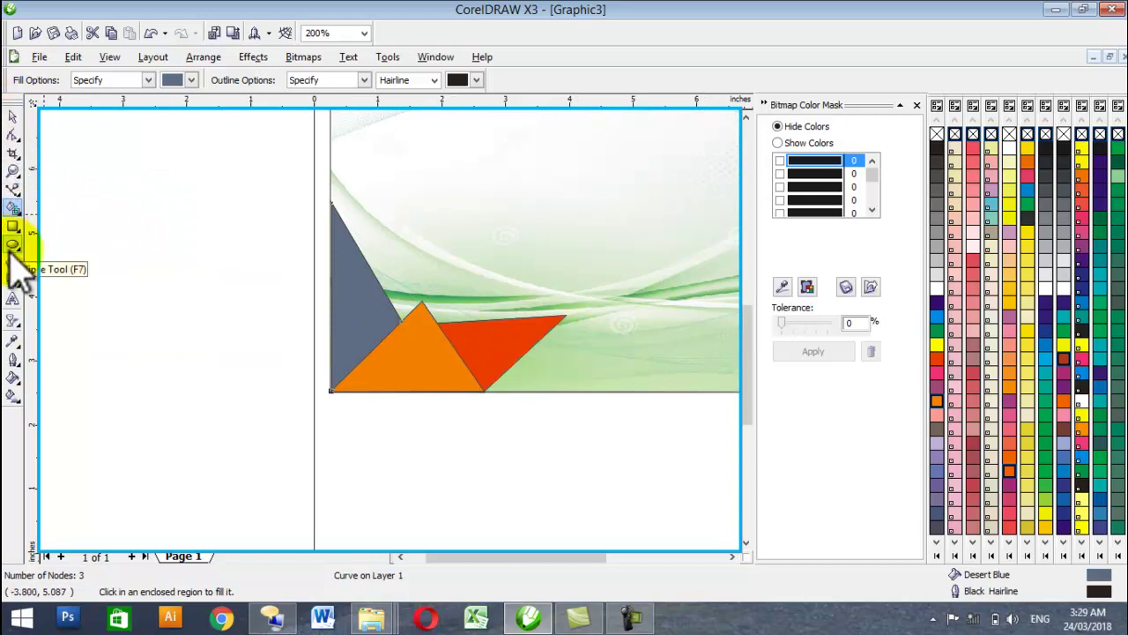
# Draw a Bezier line from the red triangle's upper-right tip to the bottom edge at about x 4.8 in and Smart Fill the enclosed triangle dark orange
pyautogui.click(14, 189)
pyautogui.click(562, 315)
pyautogui.click(620, 391)
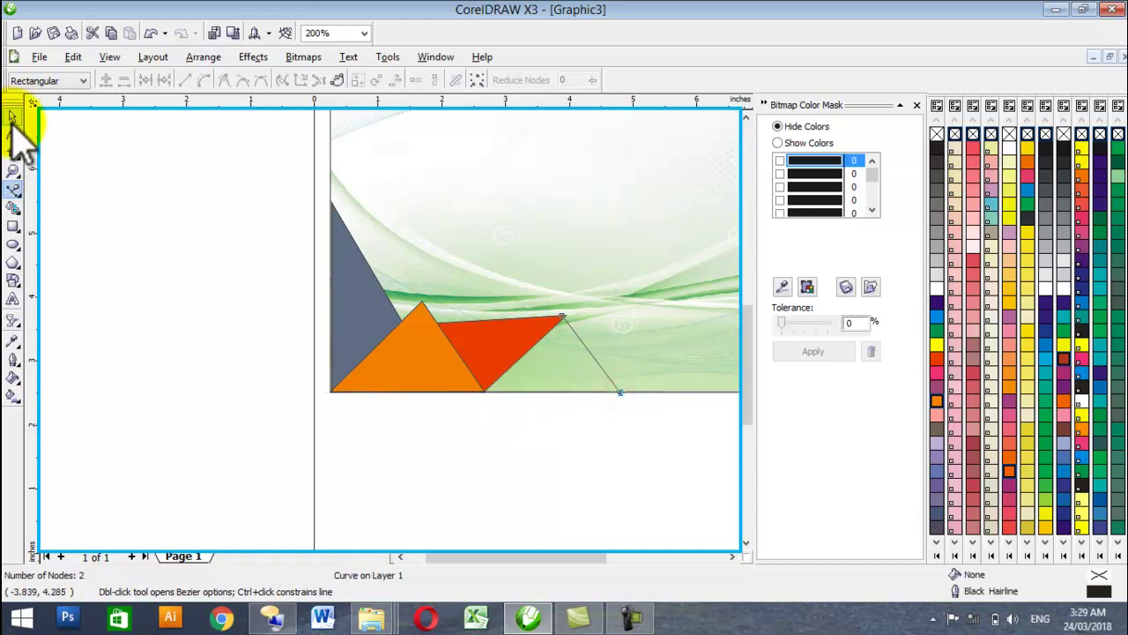
pyautogui.click(14, 206)
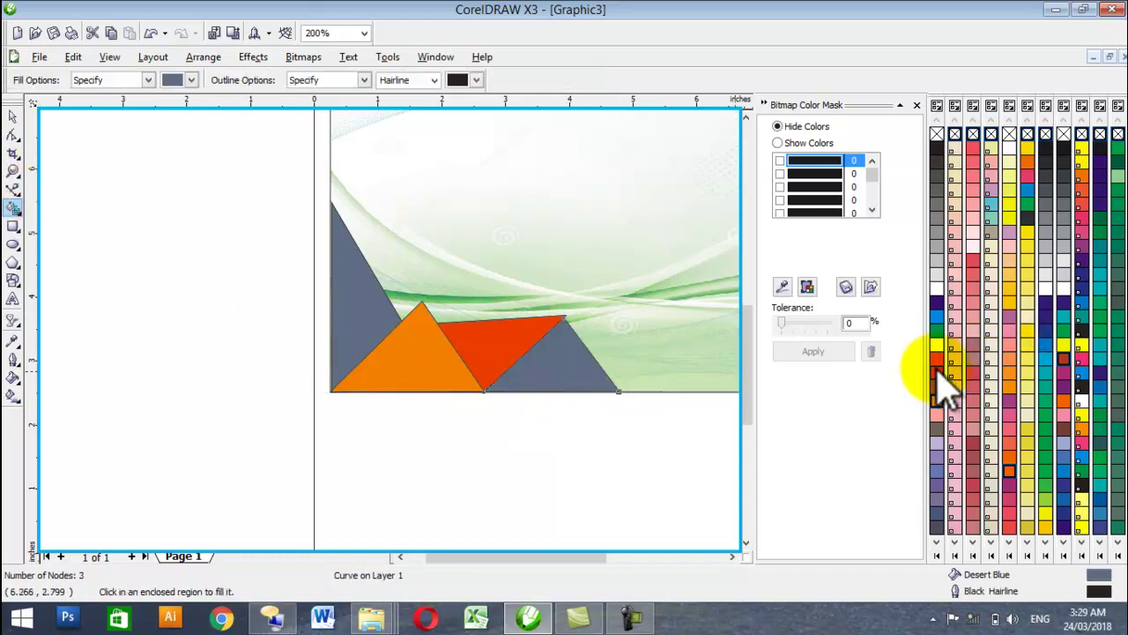
pyautogui.click(1010, 472)
# Move the lower nodes of the red left triangle and the Desert Blue shape together at about (1.316, 3.557) in on the orange triangle's edge
pyautogui.scroll(-4, 377, 315)
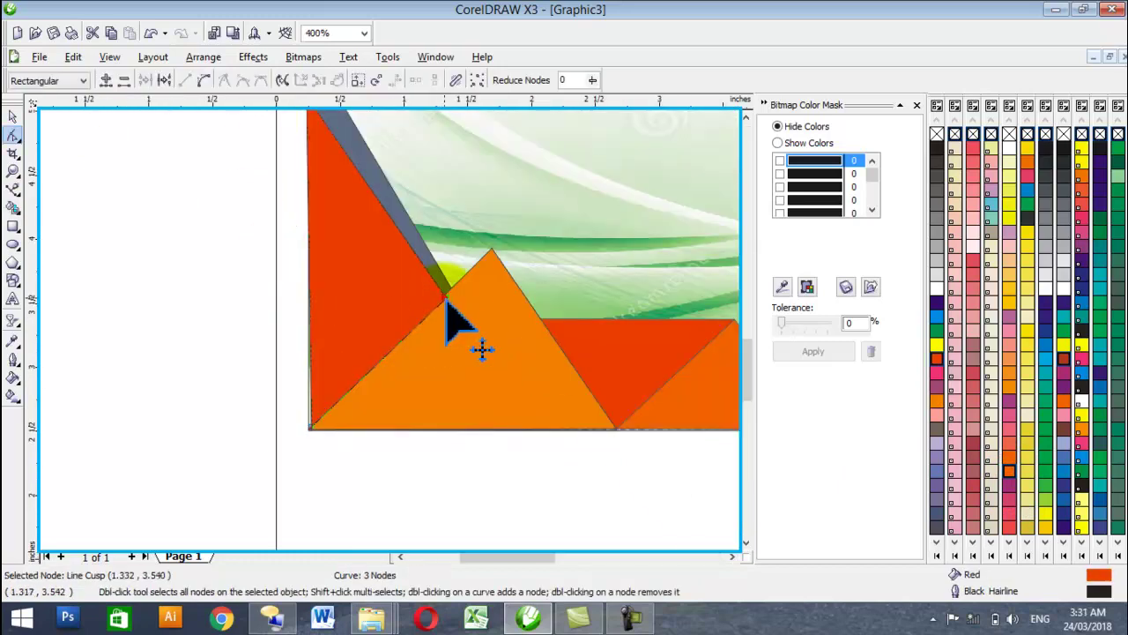
pyautogui.moveTo(446, 300); pyautogui.dragTo(444, 296)
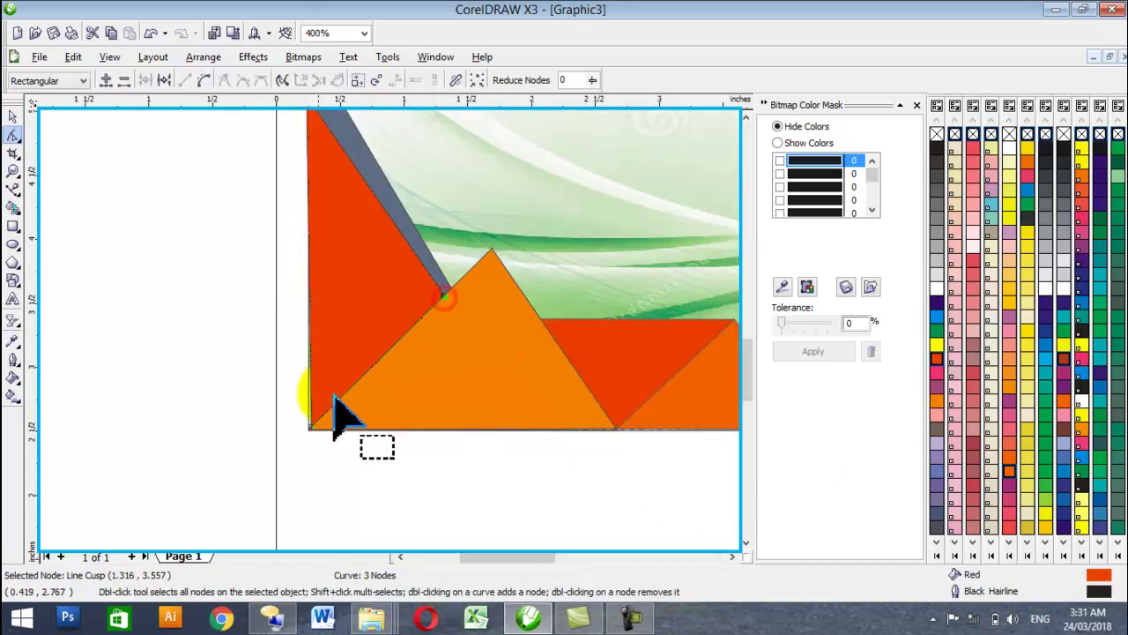
pyautogui.scroll(-1, 390, 332)
pyautogui.click(12, 115)
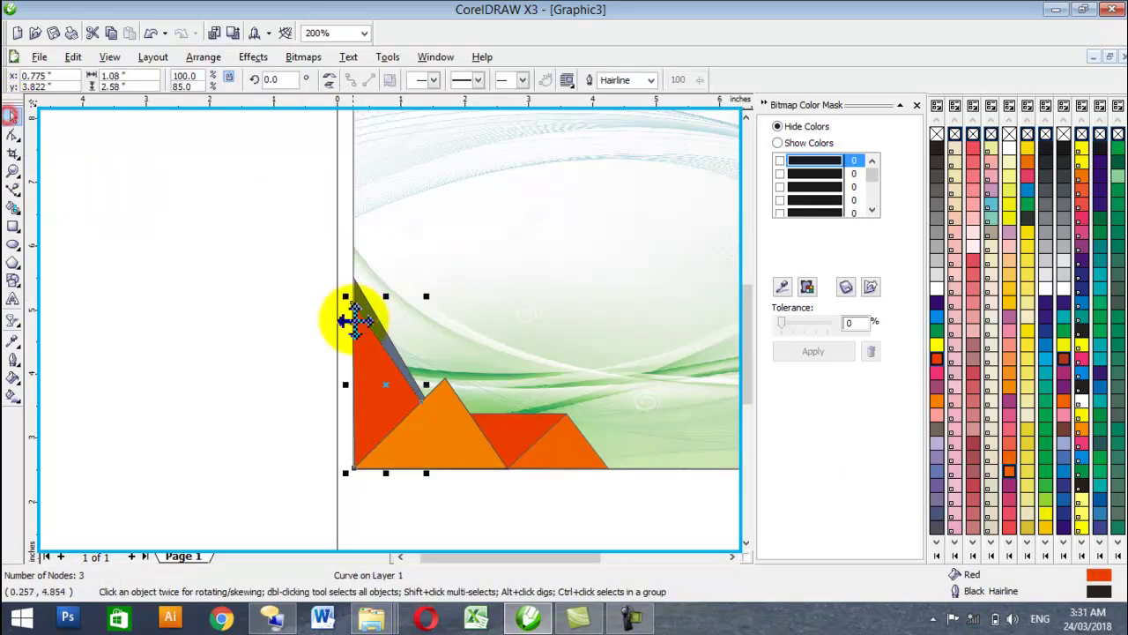
pyautogui.click(14, 135)
pyautogui.scroll(1, 423, 441)
pyautogui.scroll(2, 437, 328)
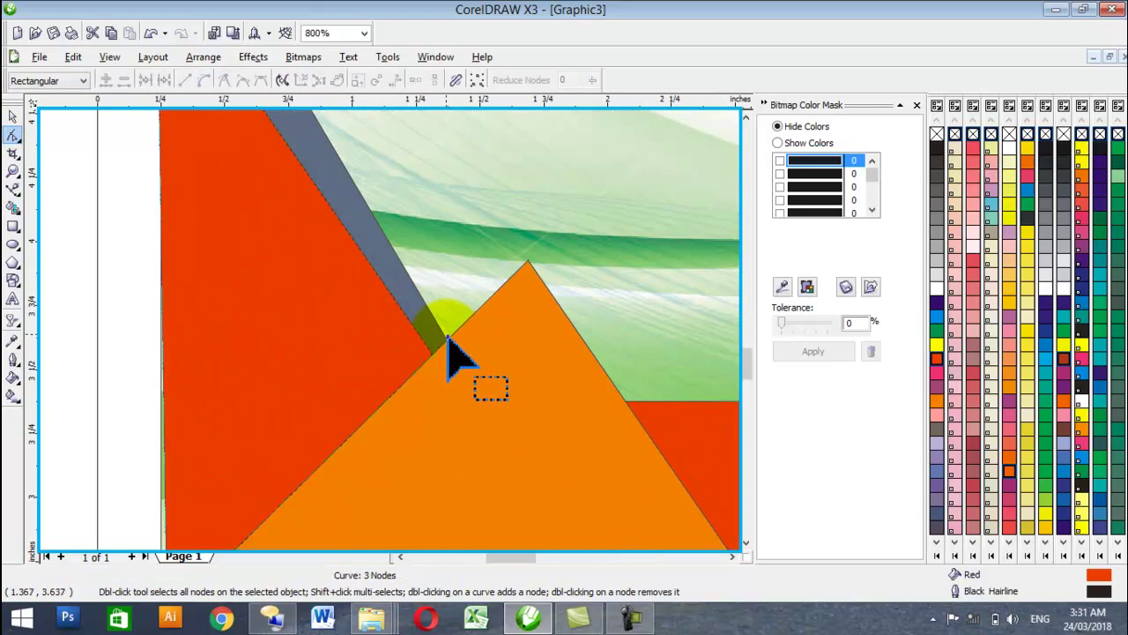
pyautogui.click(446, 342)
pyautogui.scroll(-1, 440, 348)
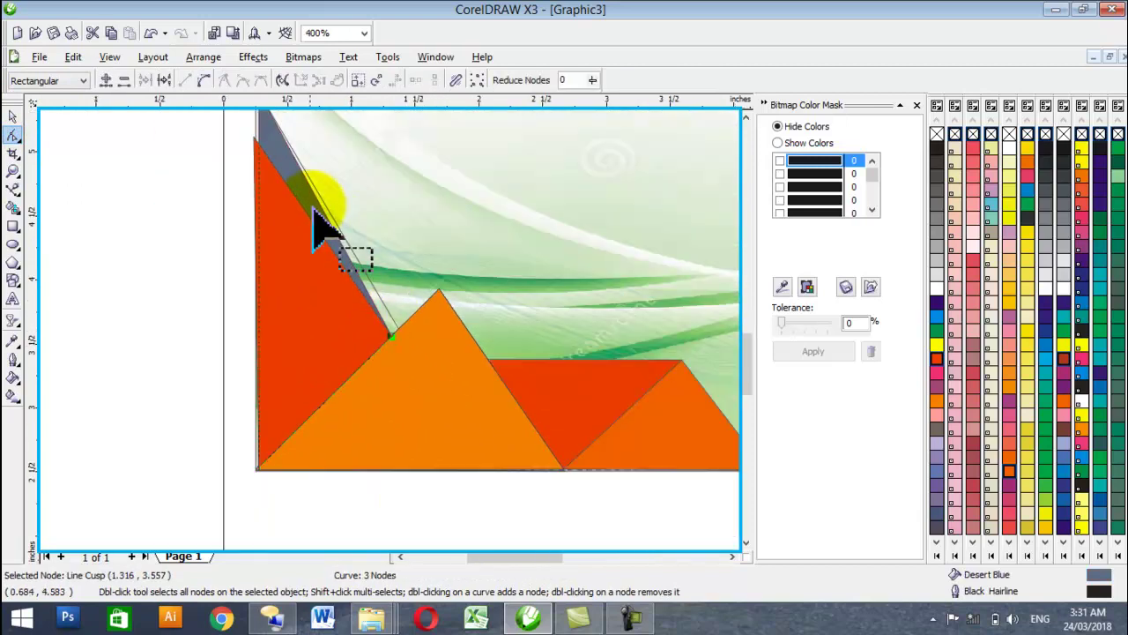
# Color the Desert Blue sliver Orange and align the upper nodes of the left shapes with the background's left edge
pyautogui.click(937, 401)
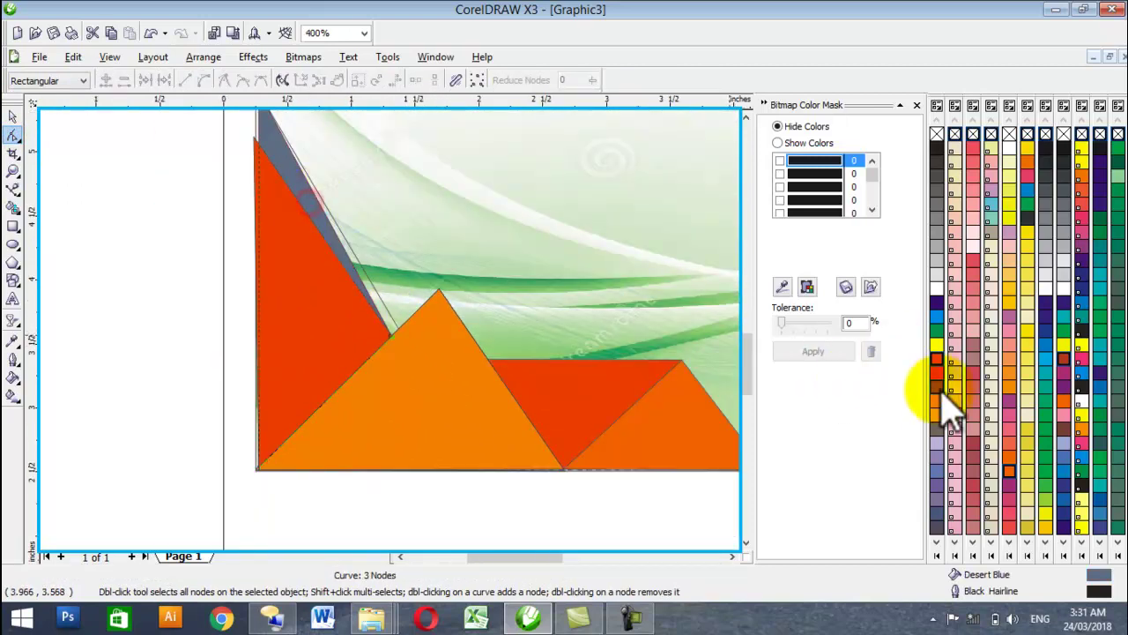
pyautogui.click(12, 117)
pyautogui.click(12, 134)
pyautogui.scroll(2, 385, 348)
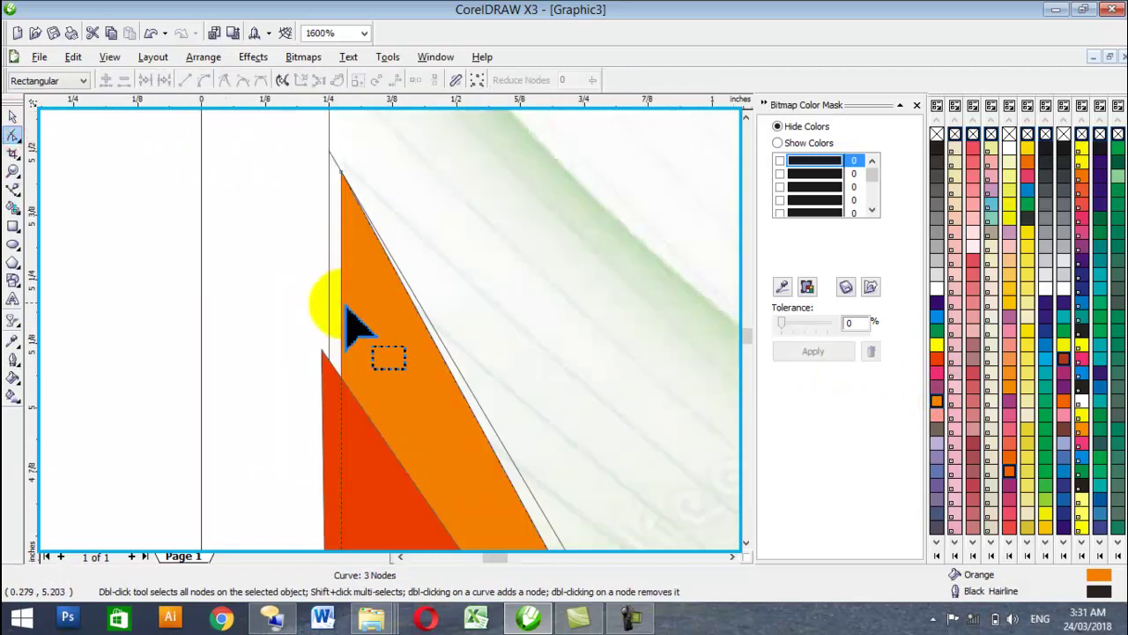
pyautogui.moveTo(324, 353); pyautogui.dragTo(356, 260)
pyautogui.scroll(-3, 403, 327)
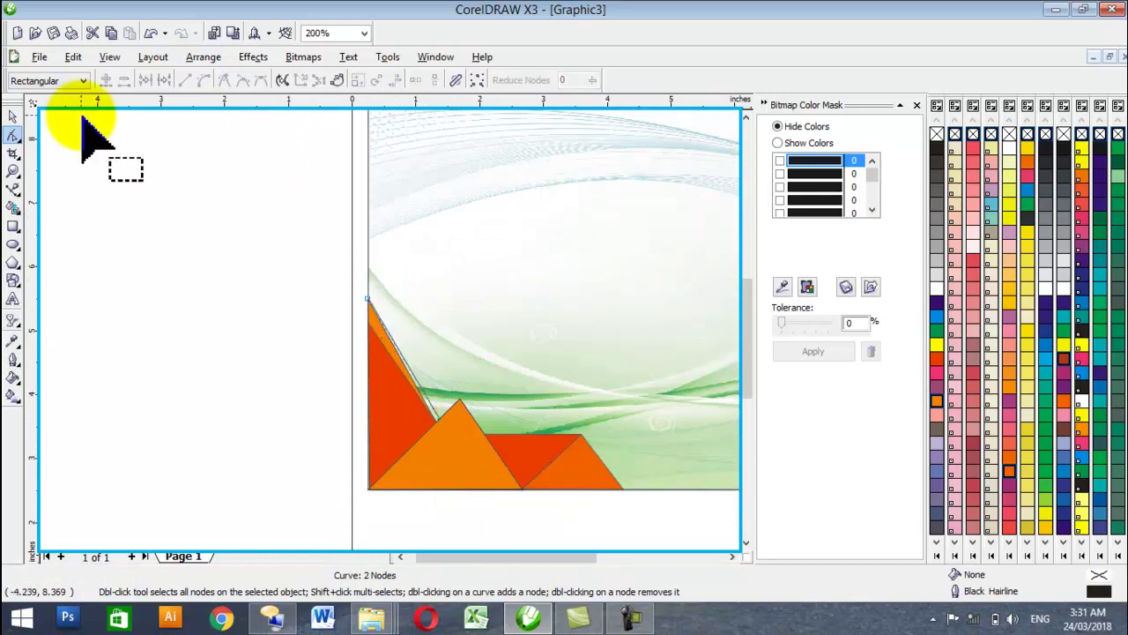
# Select the angular shapes over the background and remove their outlines
pyautogui.click(12, 115)
pyautogui.scroll(2, 403, 353)
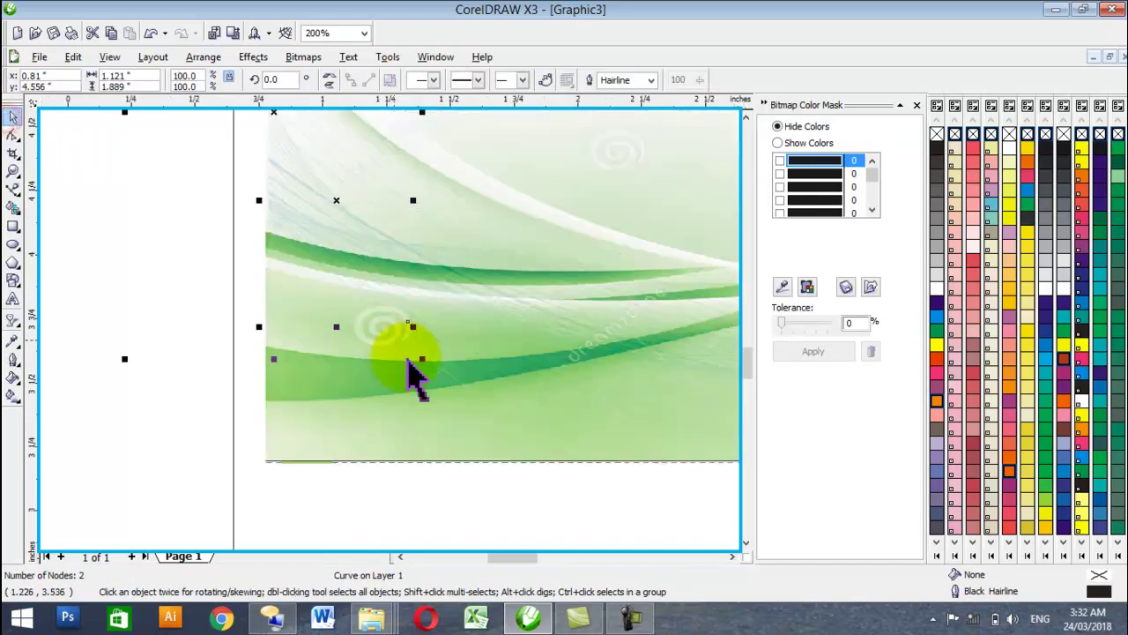
pyautogui.moveTo(403, 347)
pyautogui.mouseDown()
pyautogui.moveTo(115, 353)
pyautogui.moveTo(403, 342)
pyautogui.mouseUp()
pyautogui.scroll(-2, 493, 327)
pyautogui.moveTo(264, 168); pyautogui.dragTo(678, 498)
pyautogui.click(13, 359)
pyautogui.click(81, 369)
pyautogui.click(224, 358)
pyautogui.scroll(-1, 468, 393)
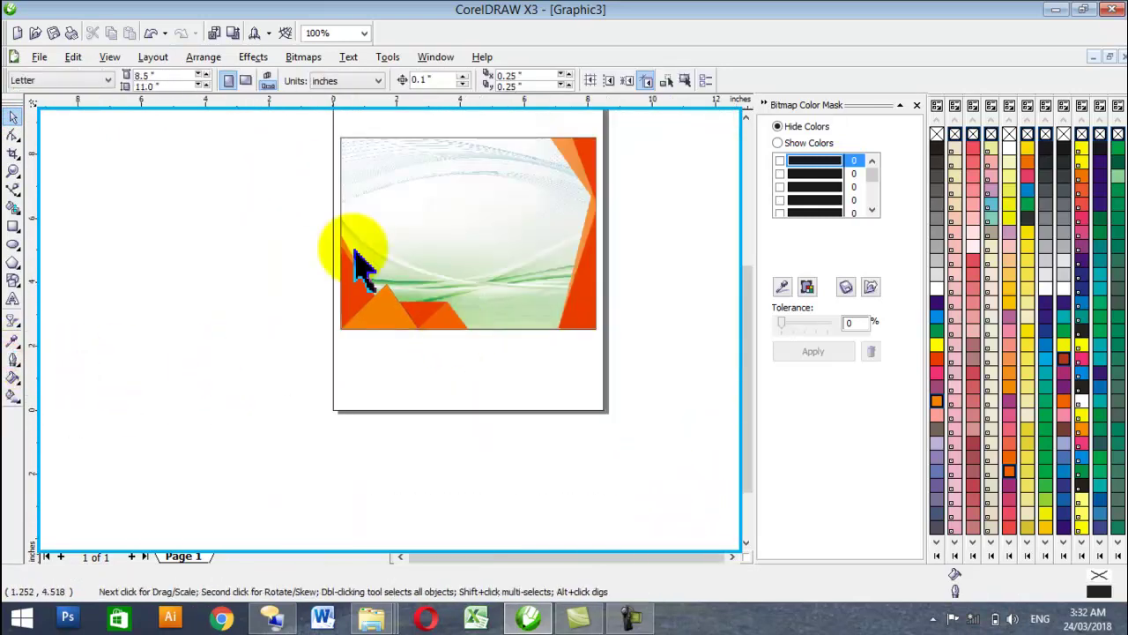
# Draw an ellipse beside the page, scale it to about 1.35 × 1.29 in and fill it 10% Black
pyautogui.scroll(1, 430, 141)
pyautogui.scroll(1, 390, 322)
pyautogui.scroll(-1, 346, 364)
pyautogui.click(12, 244)
pyautogui.moveTo(97, 216)
pyautogui.mouseDown()
pyautogui.moveTo(182, 315)
pyautogui.moveTo(211, 326)
pyautogui.mouseUp()
pyautogui.click(350, 80)
pyautogui.moveTo(211, 217); pyautogui.dragTo(196, 232)
pyautogui.click(936, 273)
# Give the ellipse a thicker dark blue outline and move it onto the background's upper-left area at about (1.3, 7.1) in
pyautogui.click(13, 361)
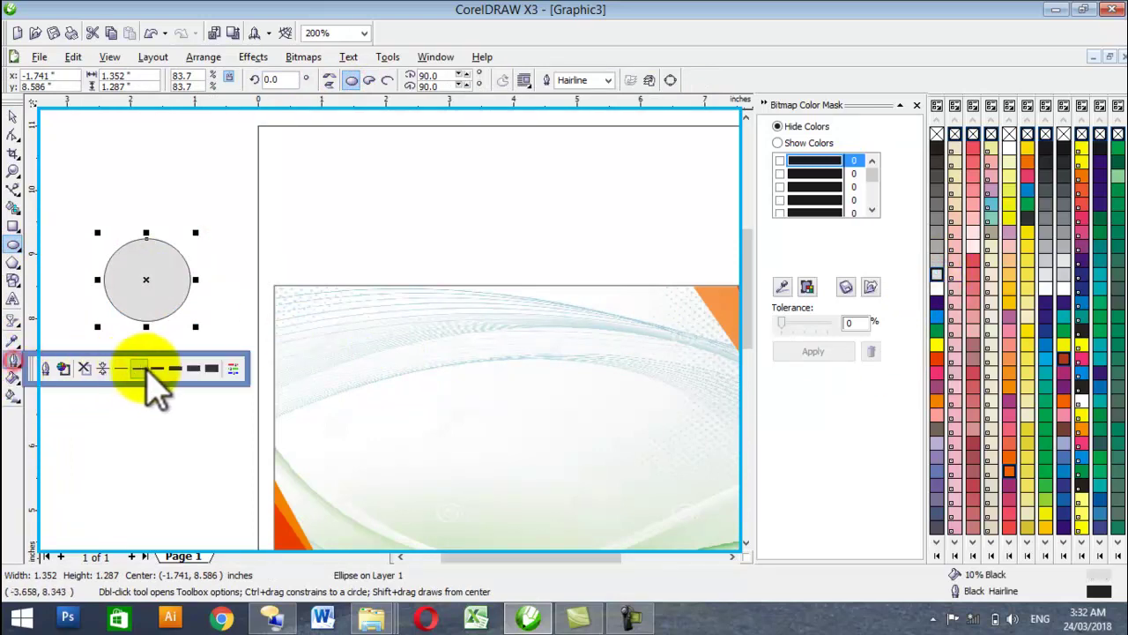
pyautogui.click(155, 371)
pyautogui.rightClick(936, 303)
pyautogui.moveTo(145, 278); pyautogui.dragTo(342, 374)
# Draw a rectangle about 1.315 × 1.466 in from the background's upper edge down to the grey circle and fill it Cyan
pyautogui.click(13, 228)
pyautogui.moveTo(300, 285); pyautogui.dragTo(384, 379)
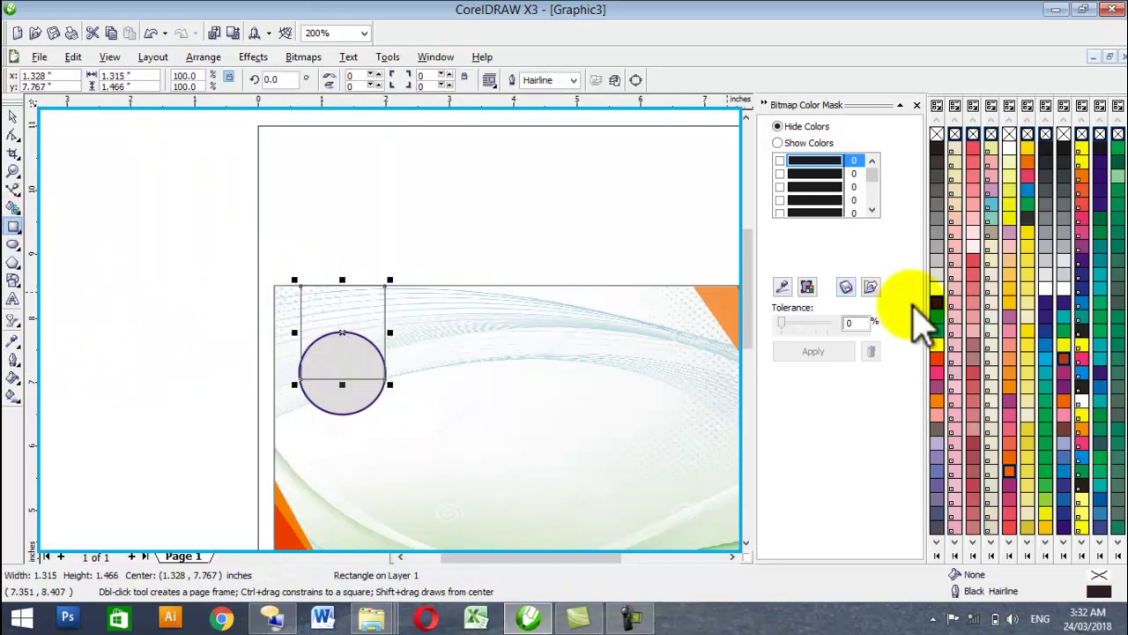
pyautogui.click(938, 315)
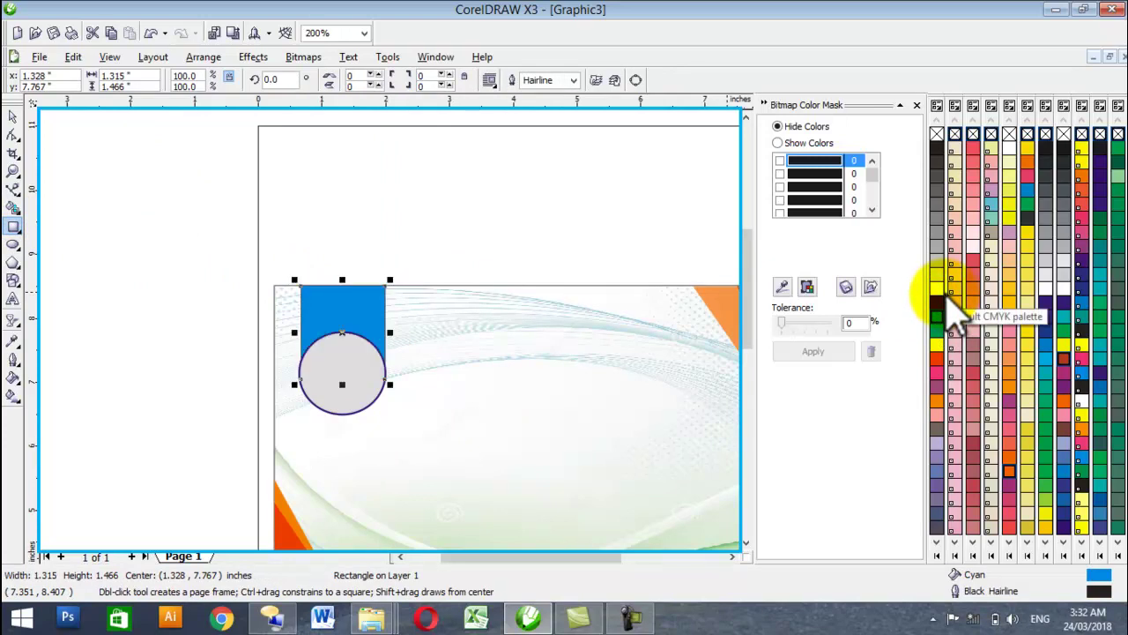
# Draw a white strip about 0.078 × 1.01 in on the cyan rectangle and duplicate it into four evenly spaced vertical stripes
pyautogui.moveTo(319, 280); pyautogui.dragTo(323, 346)
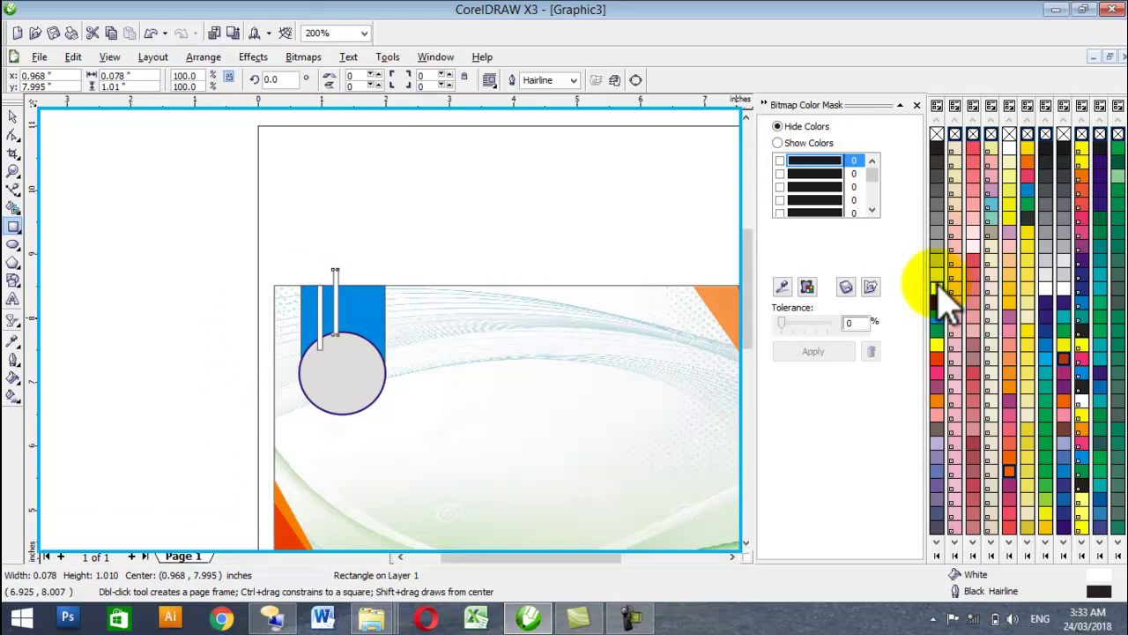
pyautogui.press('space')
pyautogui.hotkey('ctrl', 'd')
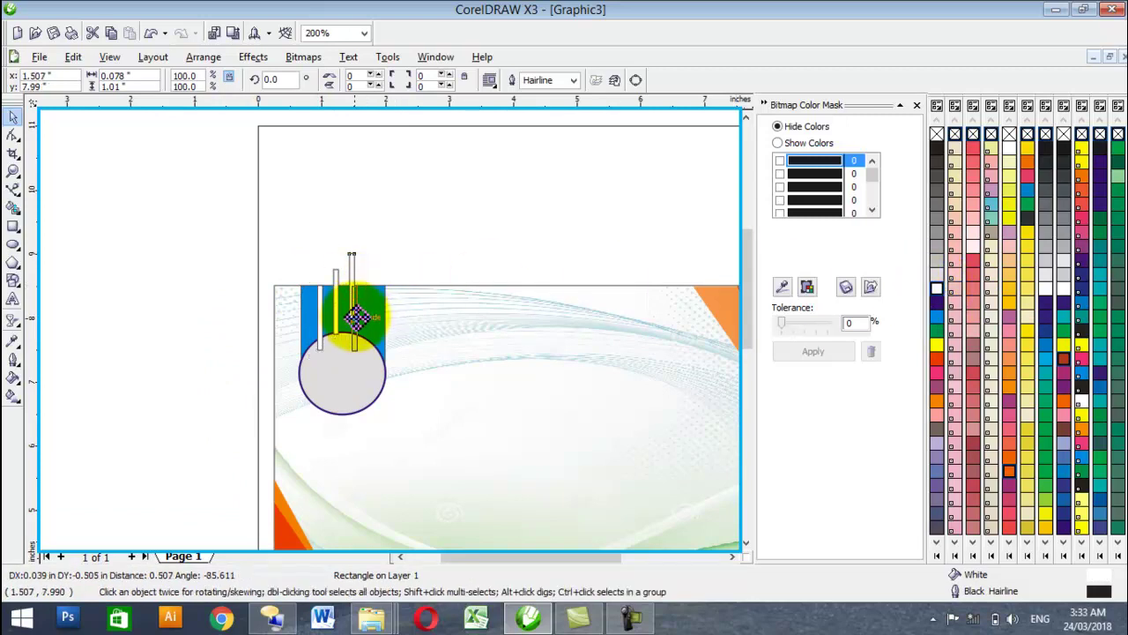
pyautogui.moveTo(357, 316); pyautogui.dragTo(357, 320)
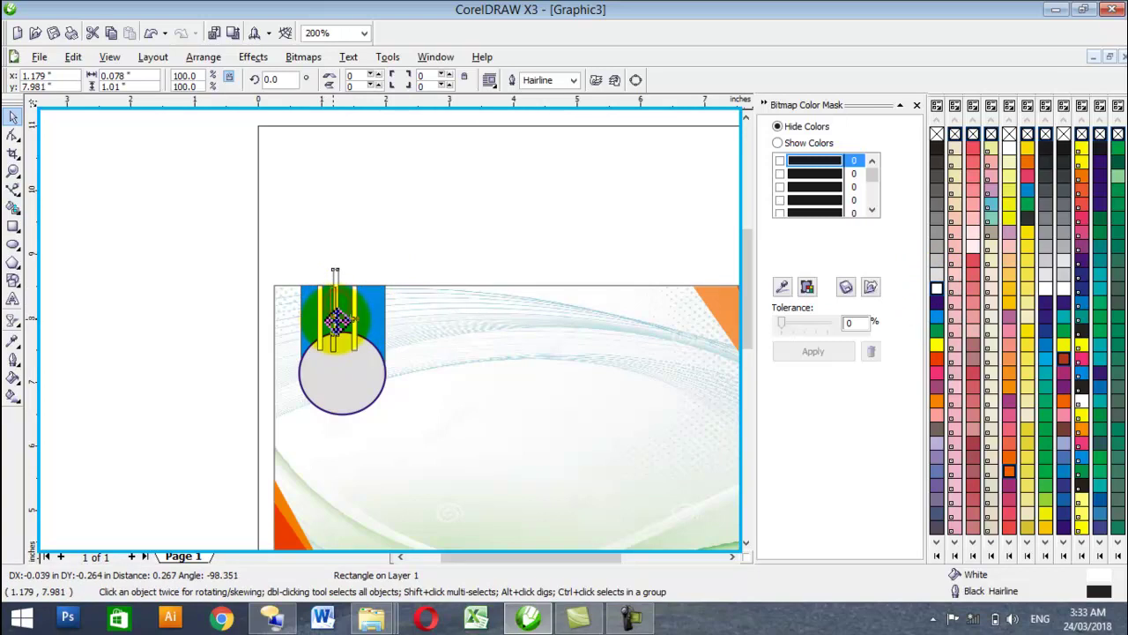
pyautogui.scroll(1, 333, 299)
pyautogui.moveTo(397, 335); pyautogui.dragTo(464, 366)
pyautogui.click(432, 351)
pyautogui.moveTo(318, 245); pyautogui.dragTo(507, 512)
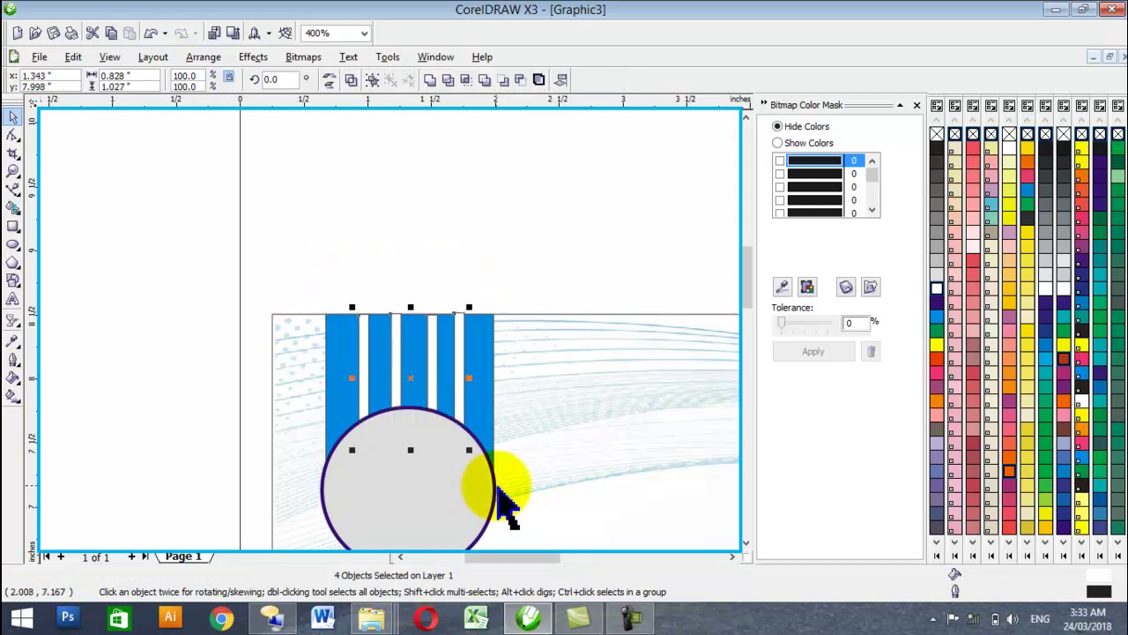
# Select the whole ribbon and circle badge, remove its outlines and scale it to about 1.174 × 1.76 in
pyautogui.scroll(-4, 448, 282)
pyautogui.moveTo(335, 282); pyautogui.dragTo(431, 423)
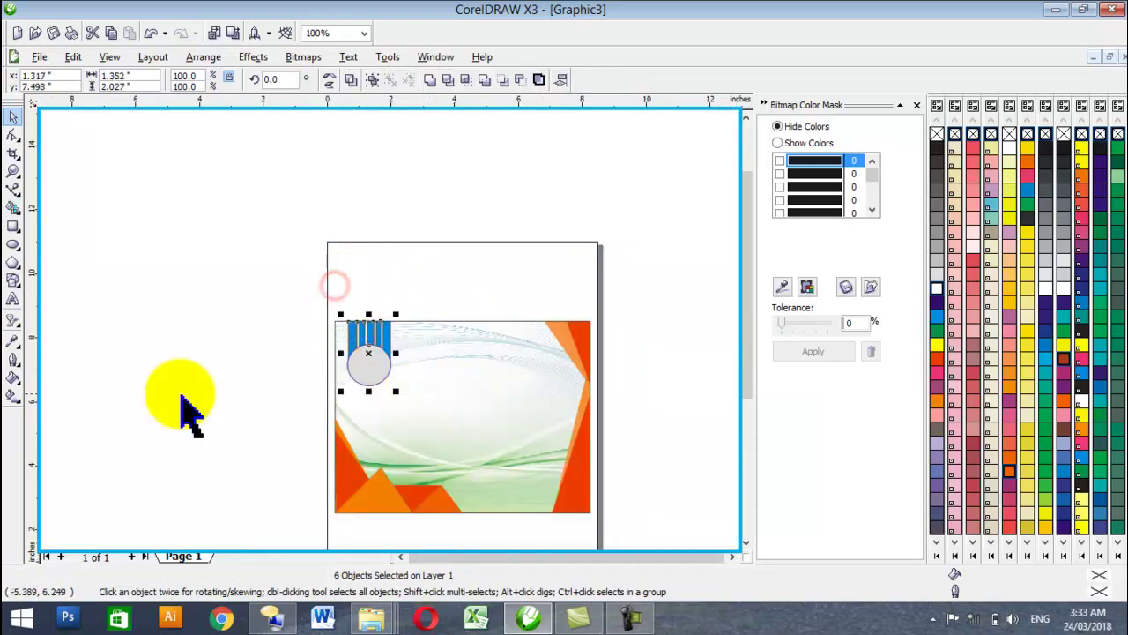
pyautogui.click(13, 359)
pyautogui.click(86, 365)
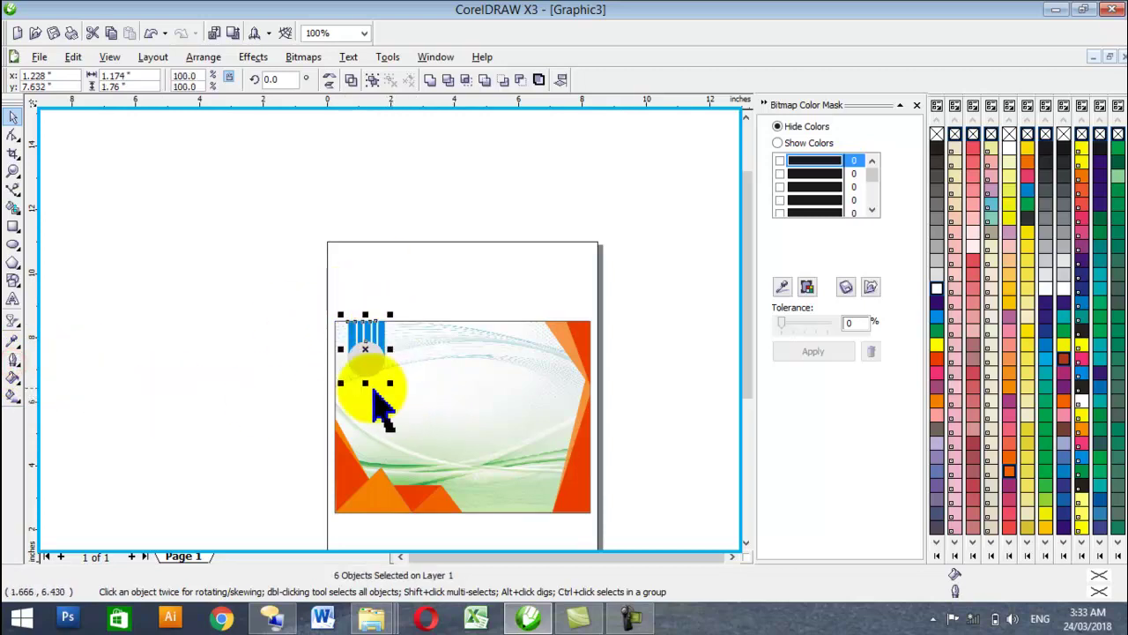
pyautogui.click(217, 350)
# Add a drop shadow to the badge's grey circle, offset slightly downward
pyautogui.click(367, 361)
pyautogui.click(13, 343)
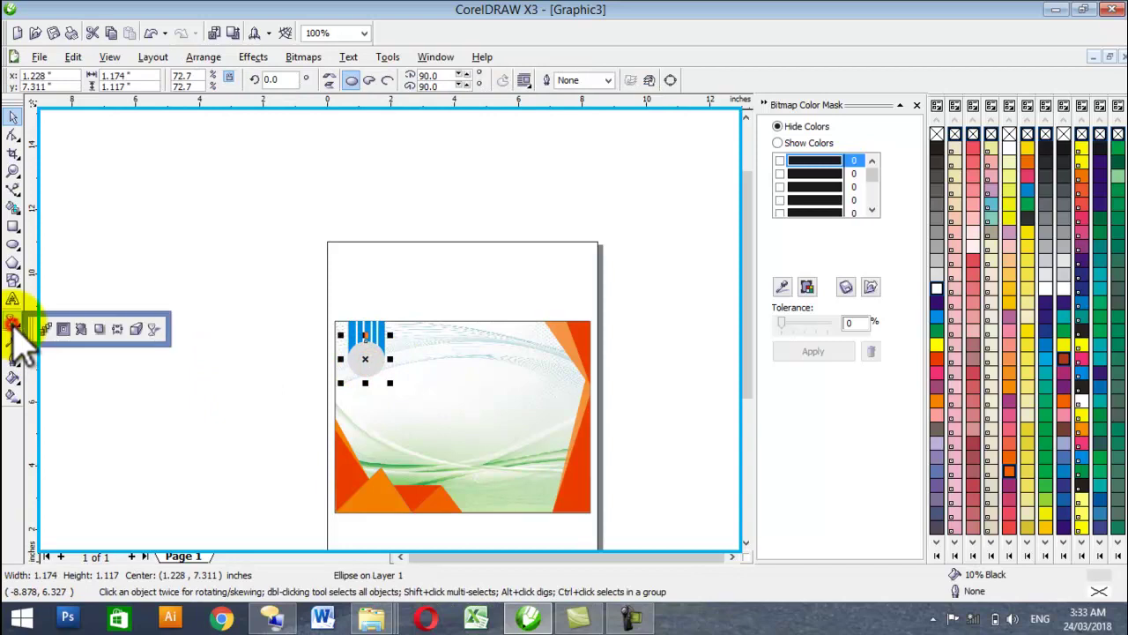
pyautogui.click(100, 328)
pyautogui.moveTo(365, 361); pyautogui.dragTo(377, 378)
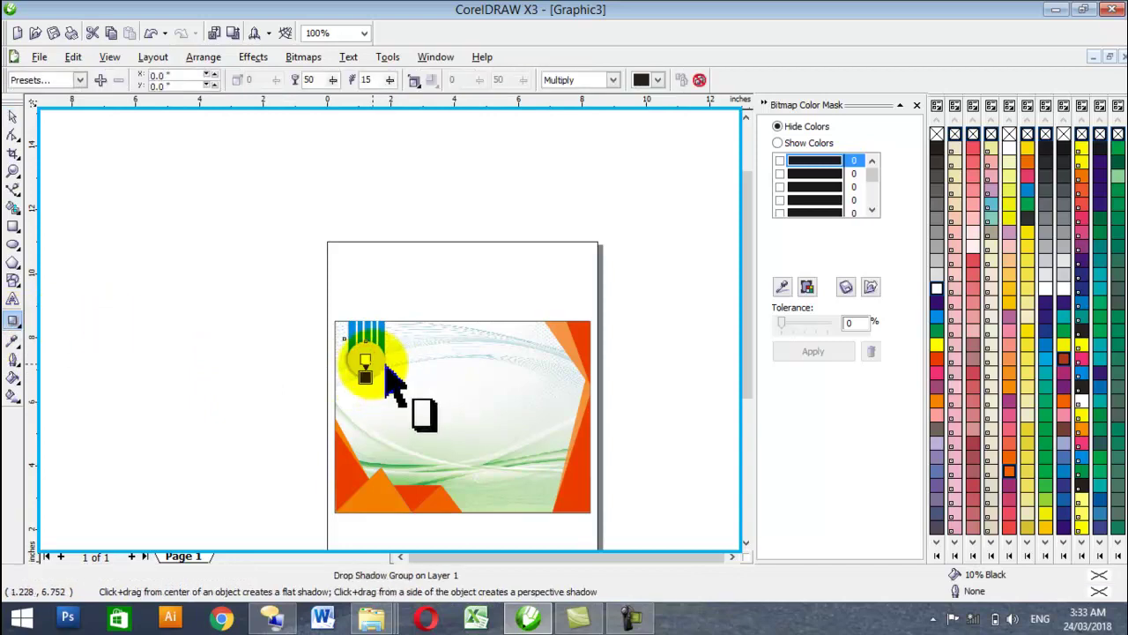
pyautogui.scroll(2, 379, 348)
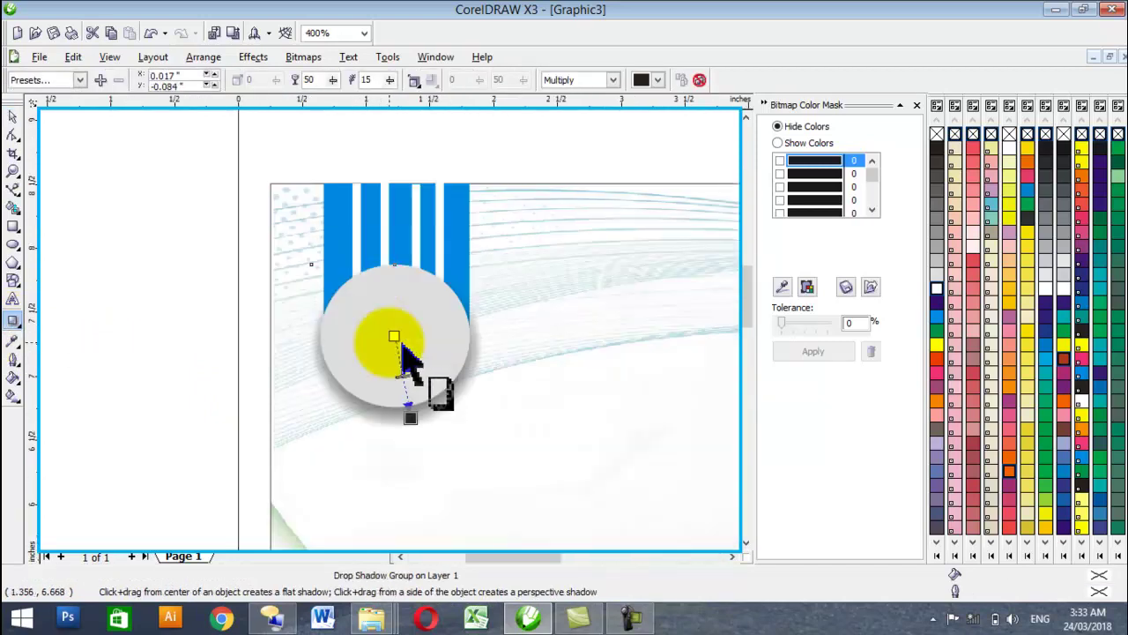
pyautogui.click(13, 116)
pyautogui.scroll(-2, 394, 340)
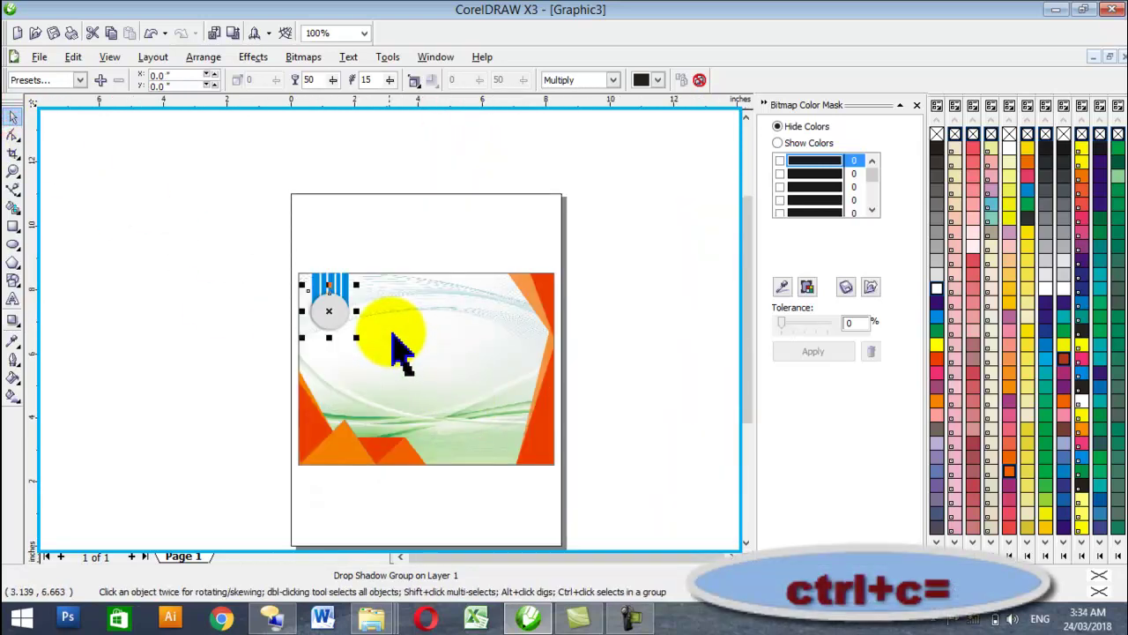
# Move the ten certificate text objects down together so they all sit on the background
pyautogui.click(76, 320)
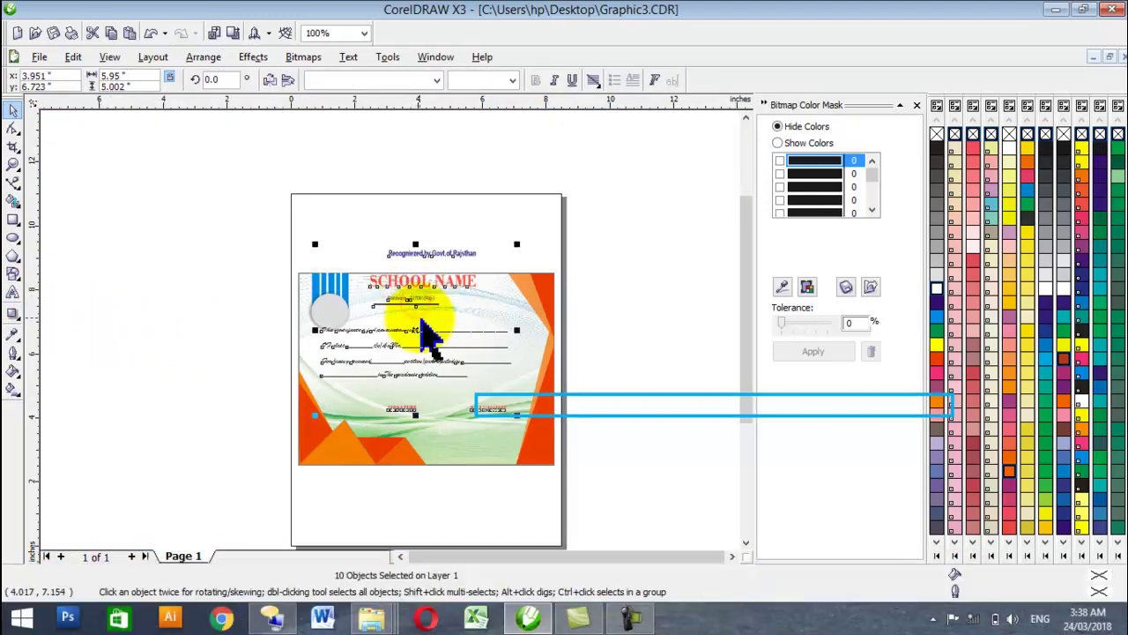
pyautogui.moveTo(441, 346); pyautogui.dragTo(441, 346)
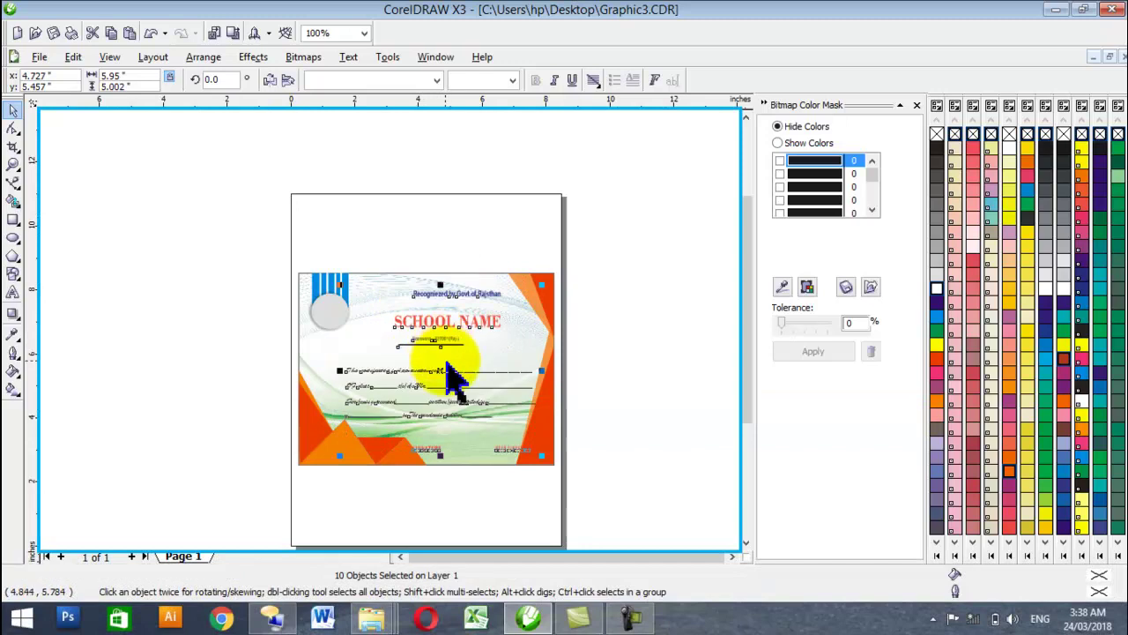
pyautogui.click(460, 492)
# Arrange the government recognition line, the SCHOOL NAME heading and the underline near the certificate's upper edge, with the underline beneath the address line
pyautogui.moveTo(457, 292); pyautogui.dragTo(463, 285)
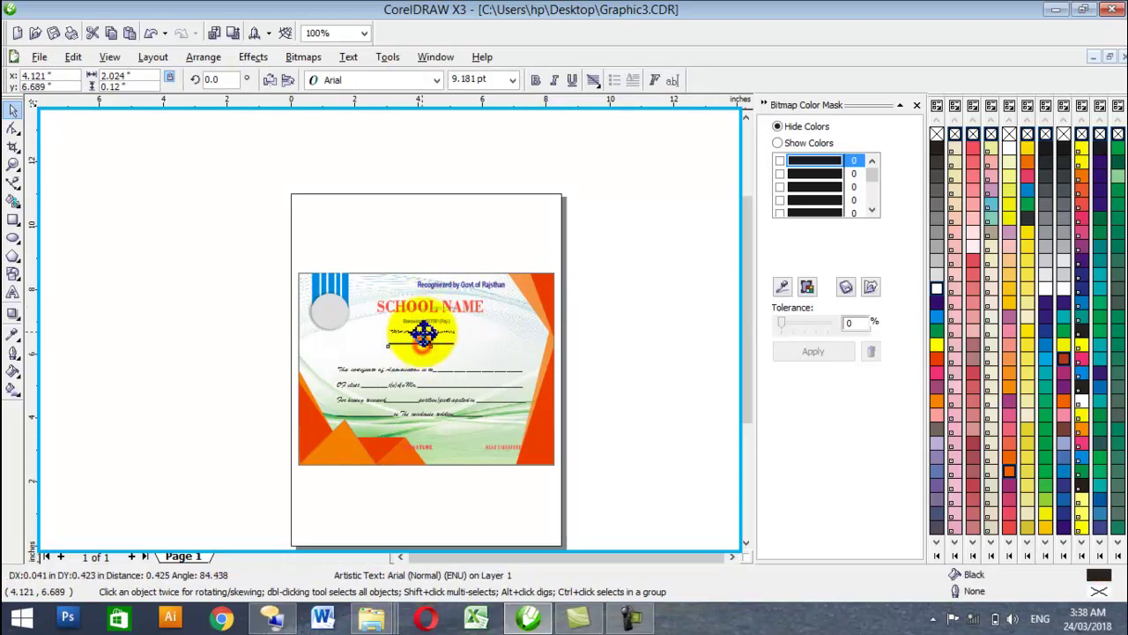
pyautogui.scroll(1, 423, 343)
pyautogui.scroll(-2, 393, 327)
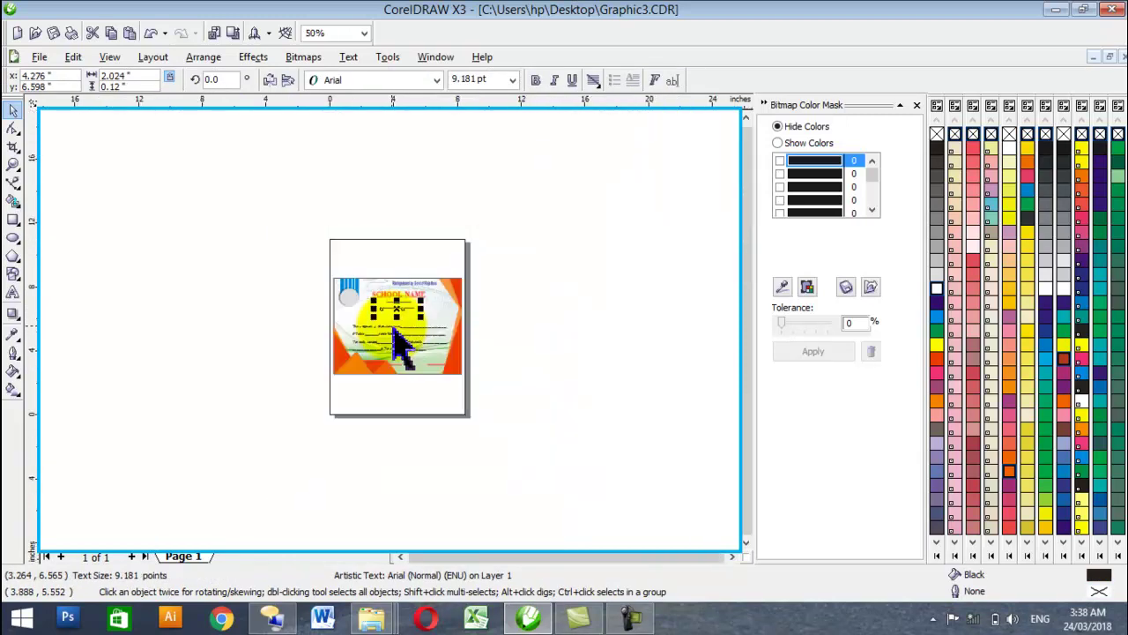
pyautogui.scroll(1, 393, 325)
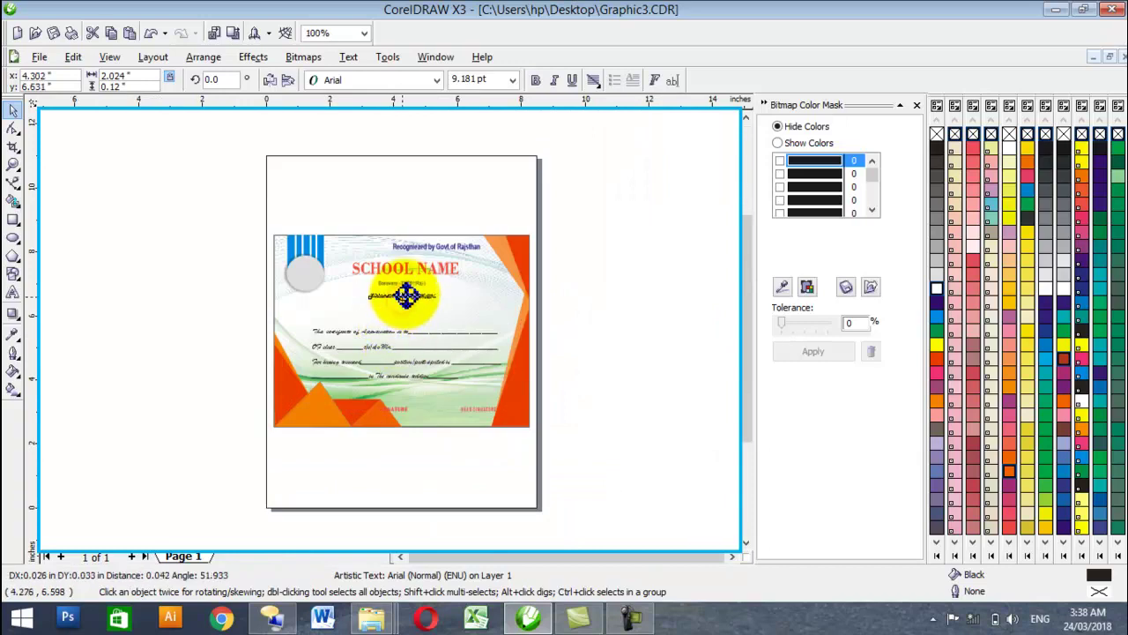
pyautogui.moveTo(205, 303); pyautogui.dragTo(391, 343)
pyautogui.moveTo(484, 380); pyautogui.dragTo(483, 379)
pyautogui.click(384, 338)
pyautogui.click(623, 315)
pyautogui.click(384, 338)
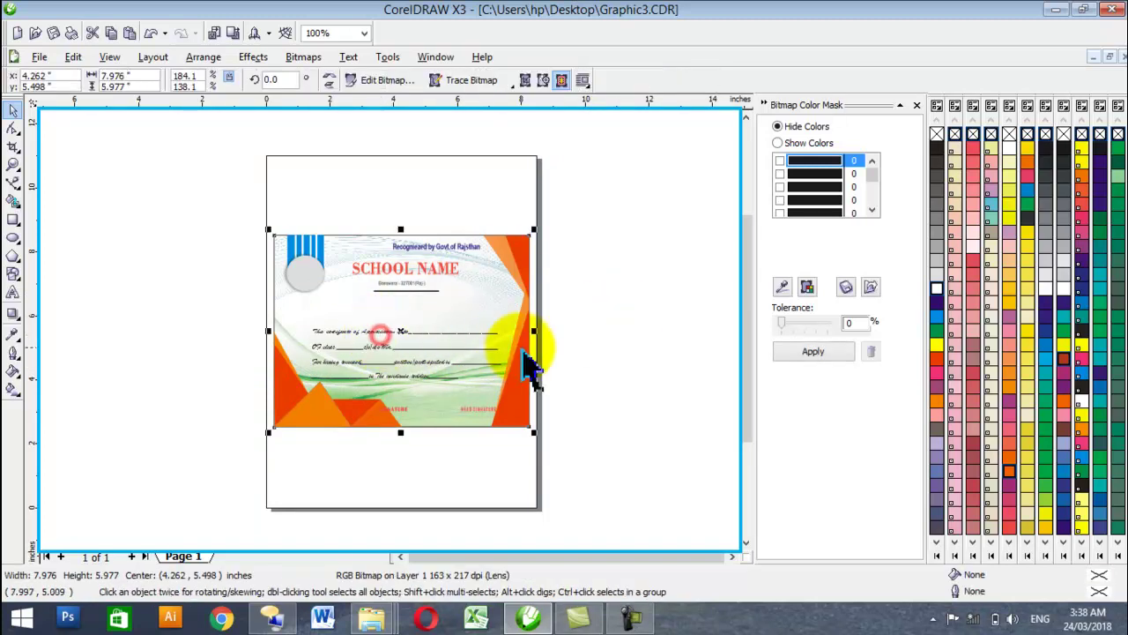
pyautogui.click(574, 347)
# Select the four lines of certificate body text and move them up closer to the underline
pyautogui.click(366, 335)
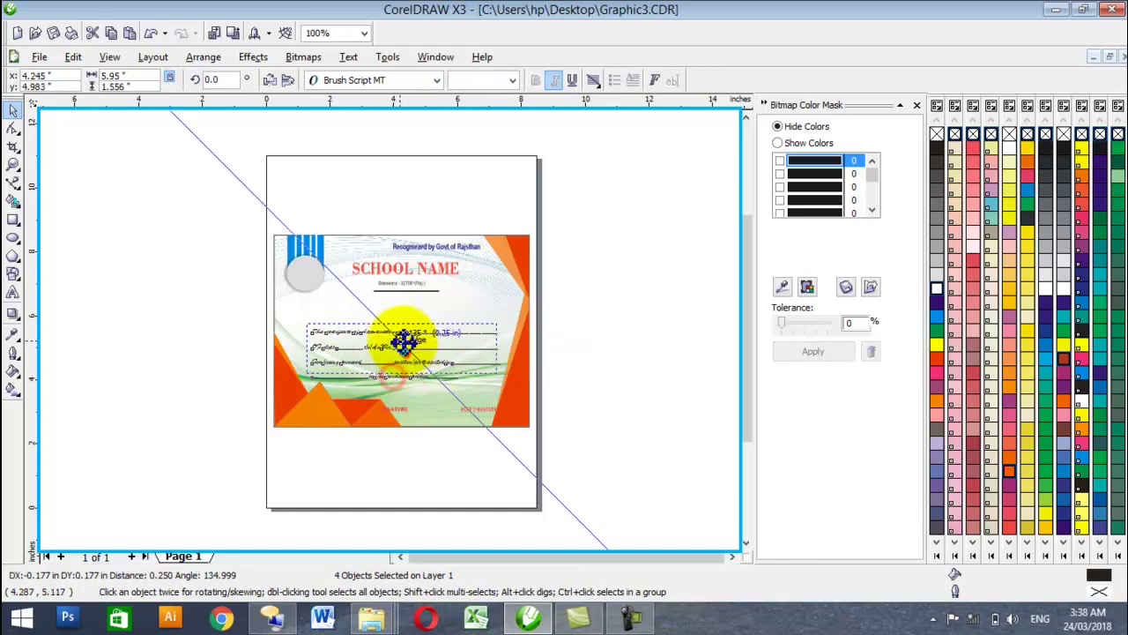
pyautogui.moveTo(408, 326); pyautogui.dragTo(408, 326)
pyautogui.click(457, 455)
# Select both signature labels and move them up and to the left, below the body text
pyautogui.click(398, 410)
pyautogui.keyDown('shift'); pyautogui.click(477, 408); pyautogui.keyUp('shift')
pyautogui.click(435, 461)
pyautogui.click(397, 408)
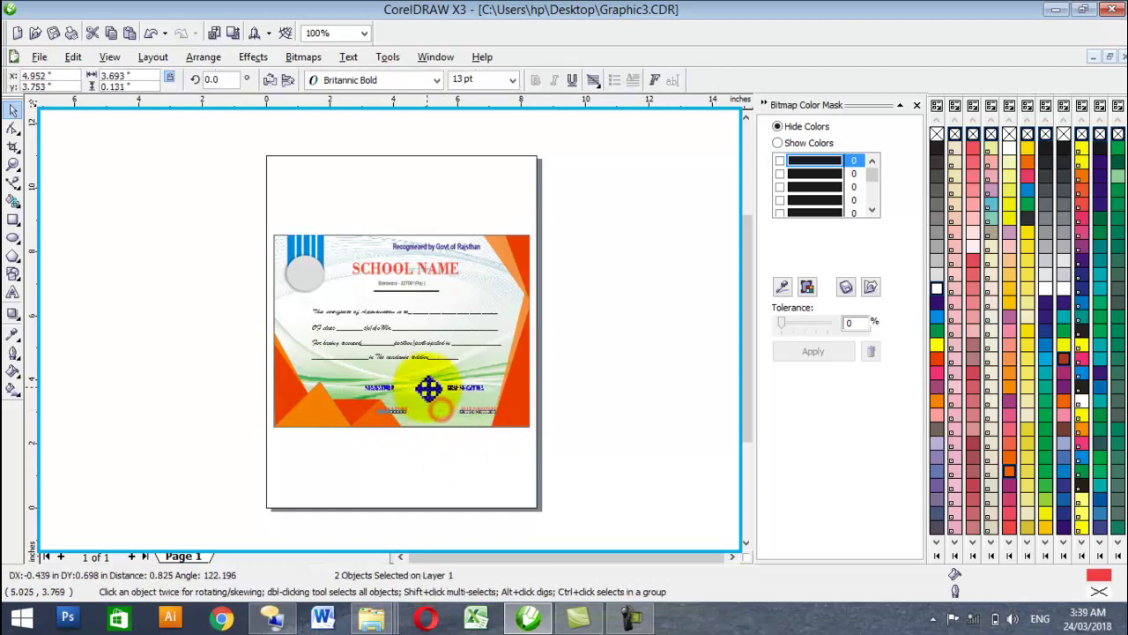